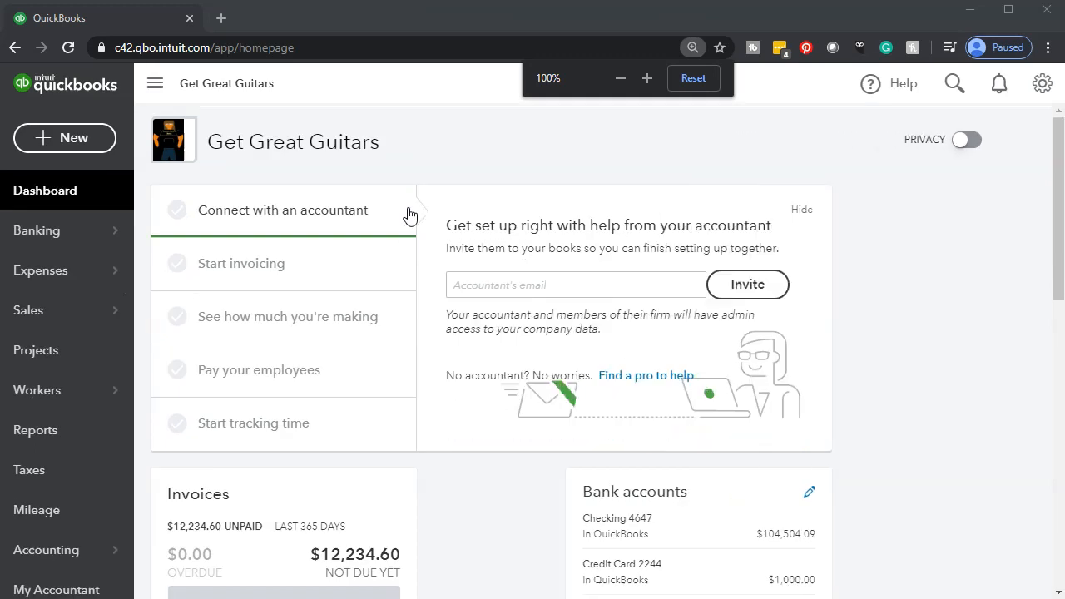
Open the Balance Sheet report from the favorite reports.
{"action": "key", "text": "ctrl+plus"}
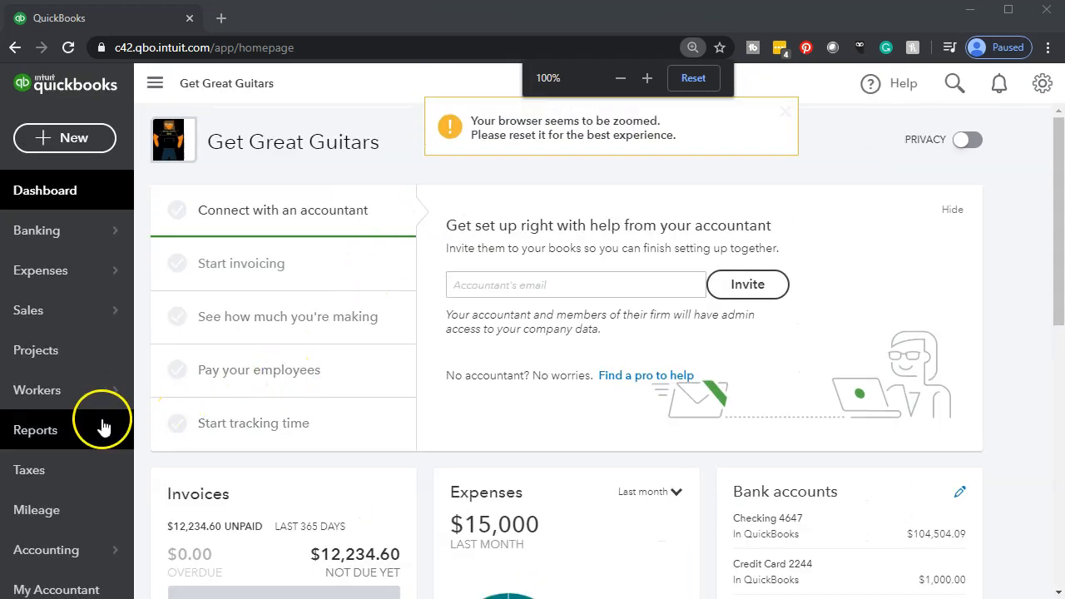
{"action": "left_click", "coordinate": [71, 431]}
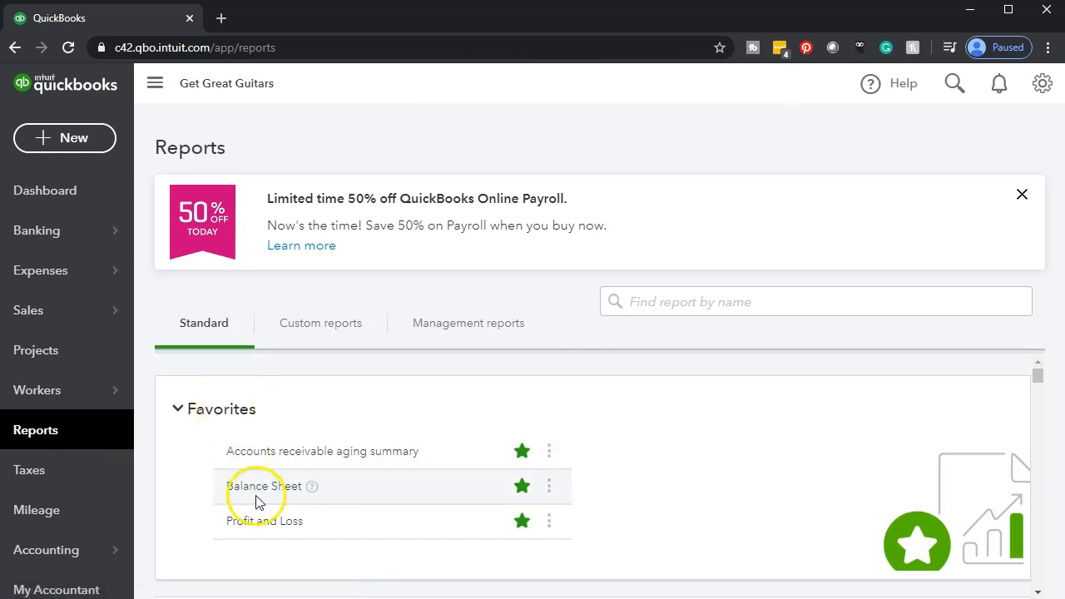
{"action": "left_click", "coordinate": [257, 489]}
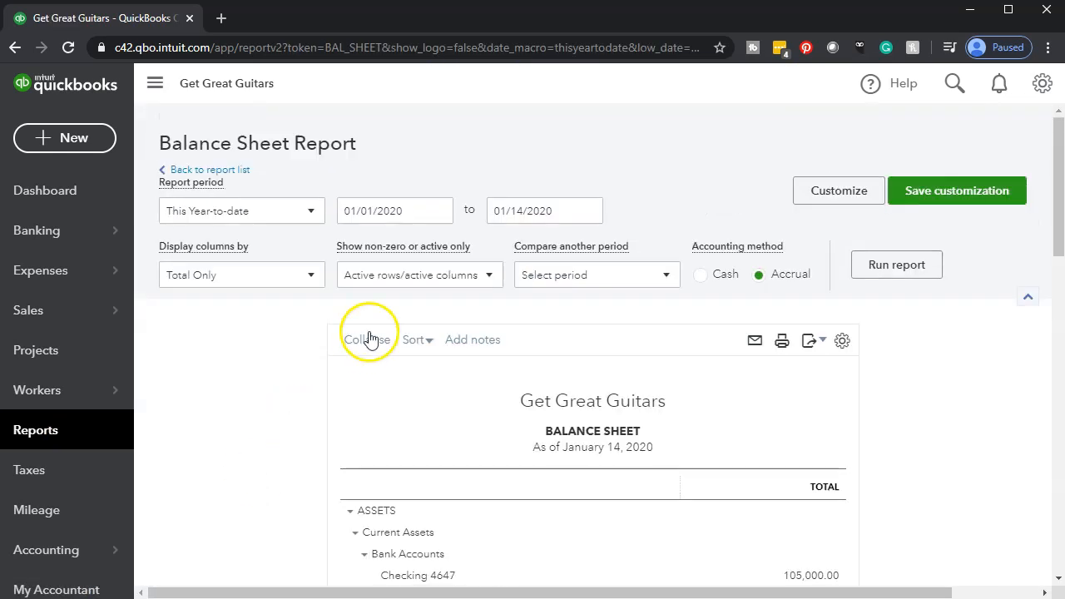
Set the Balance Sheet period to 01/01/2020 through 02/29/2020 and run the report.
{"action": "left_click", "coordinate": [411, 210]}
{"action": "type", "text": "012"}
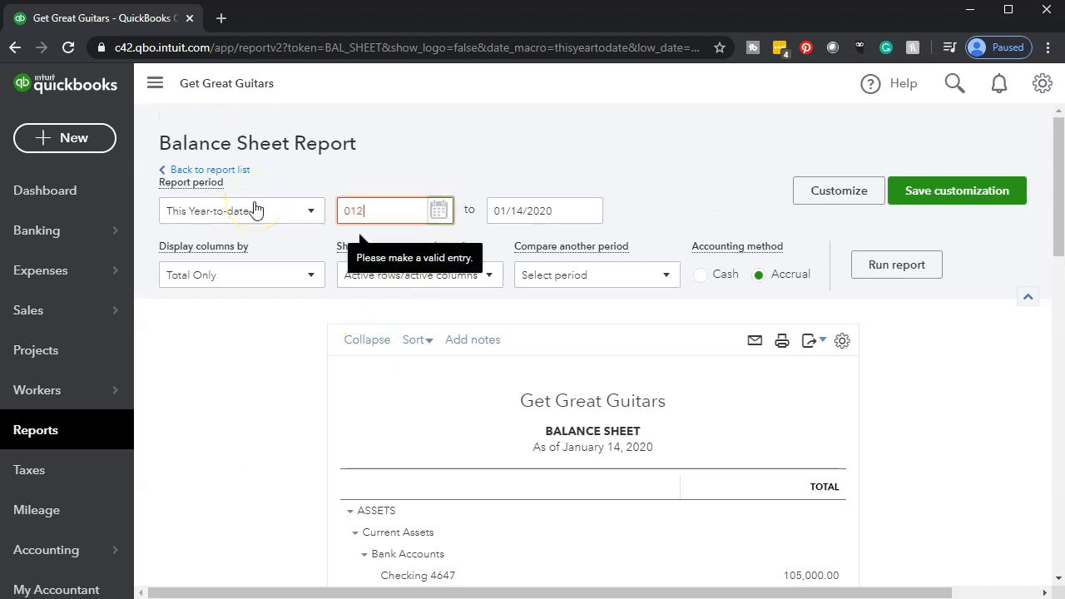
{"action": "key", "text": "BackSpace"}
{"action": "type", "text": "/01/2020"}
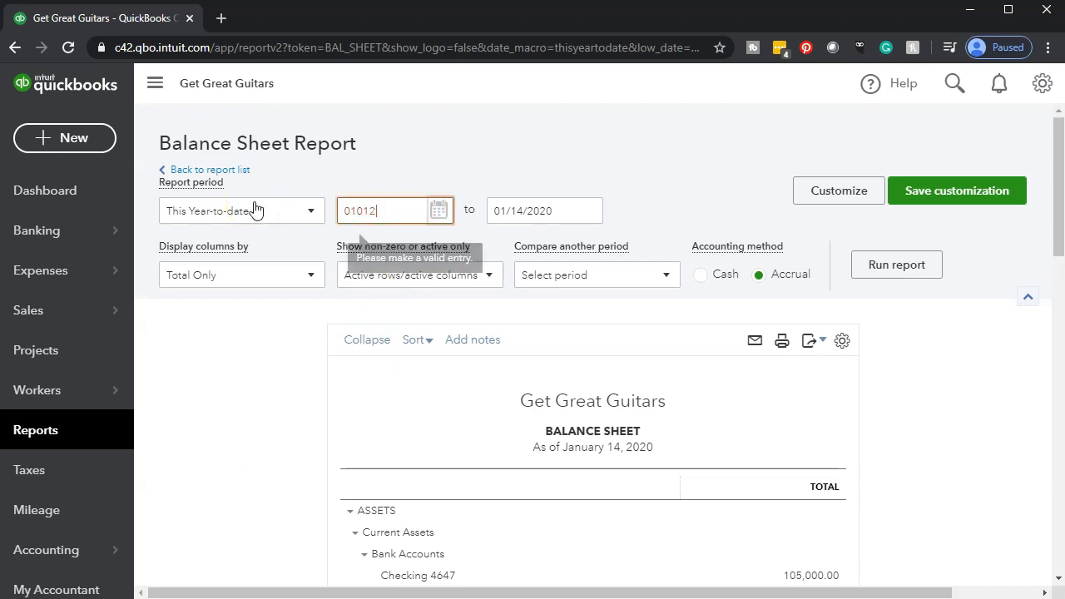
{"action": "key", "text": "Tab"}
{"action": "type", "text": "022920"}
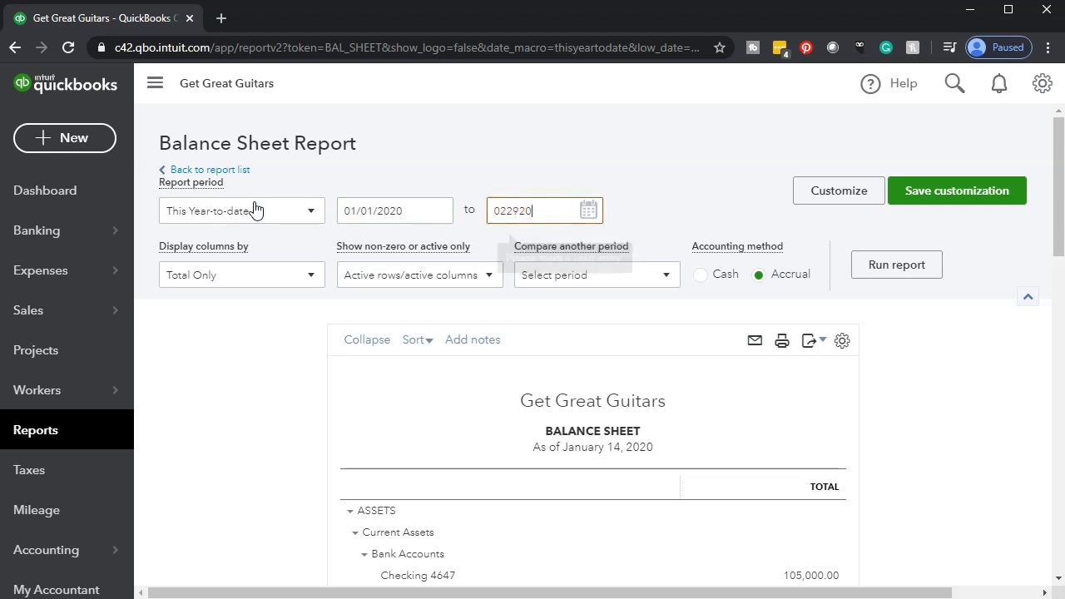
{"action": "key", "text": "Tab"}
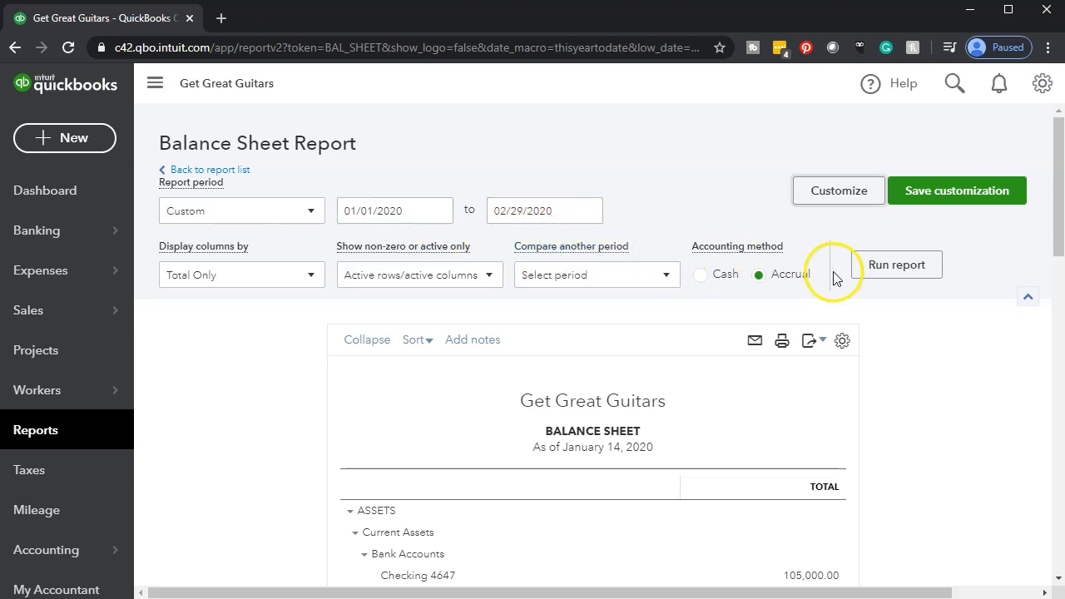
{"action": "left_click", "coordinate": [881, 266]}
{"action": "scroll", "coordinate": [903, 363], "scroll_direction": "down", "scroll_amount": 3}
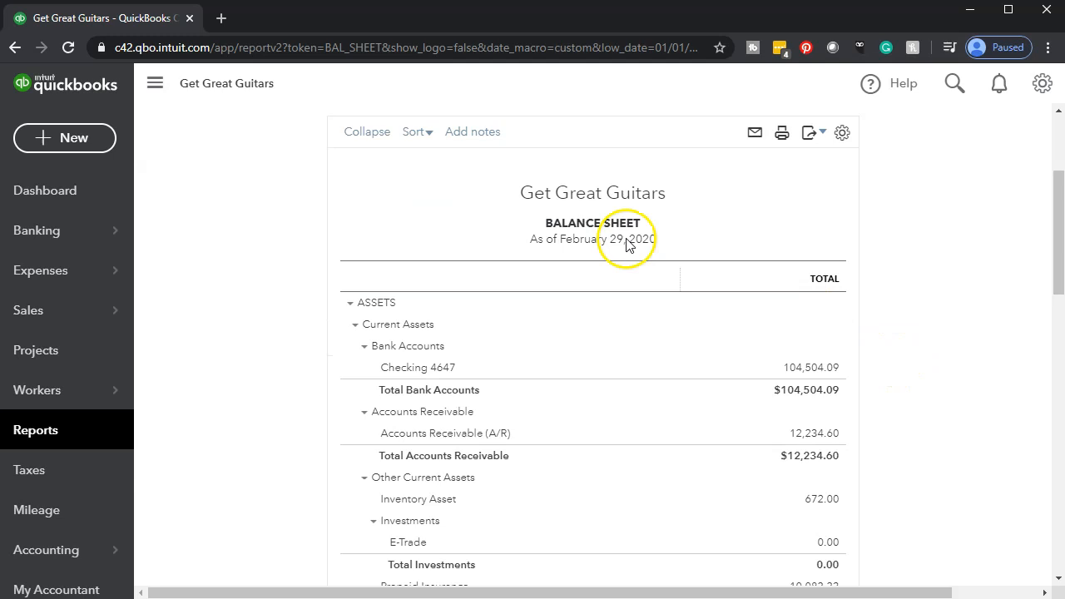
Duplicate the browser tab holding the Balance Sheet and return to the original tab.
{"action": "right_click", "coordinate": [146, 18]}
{"action": "left_click", "coordinate": [179, 66]}
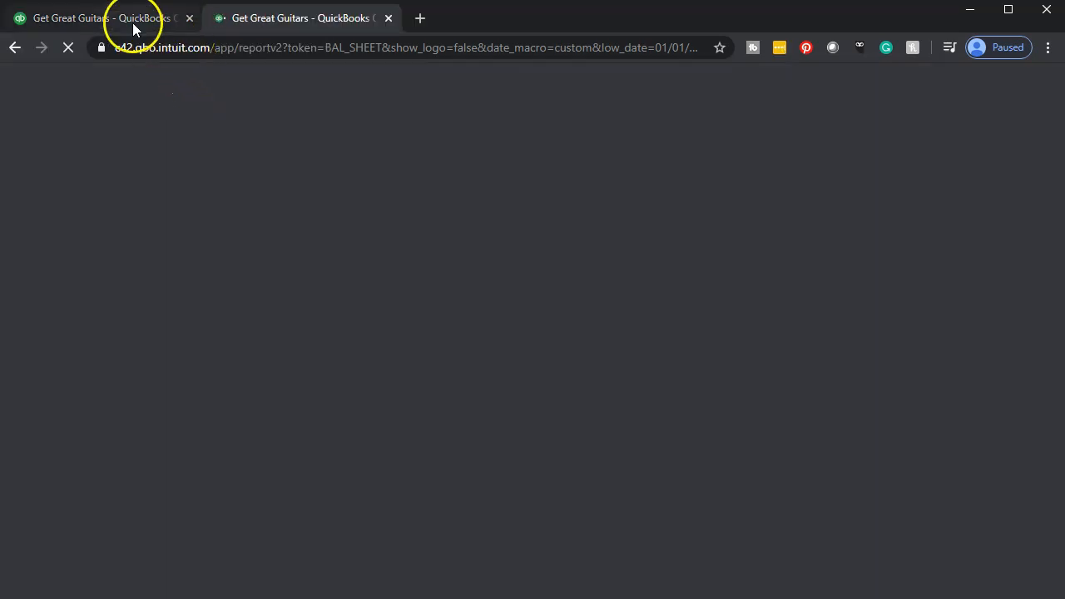
{"action": "left_click", "coordinate": [130, 26]}
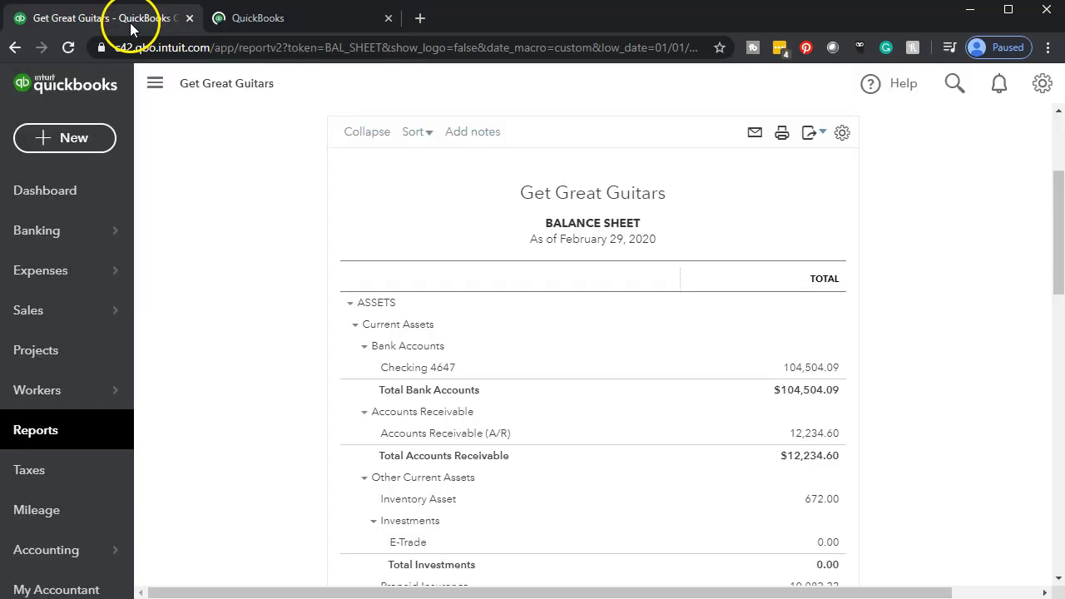
Open the Profit and Loss report from the favorites and run it for 01/01/2020 through 02/29/2020.
{"action": "left_click", "coordinate": [31, 434]}
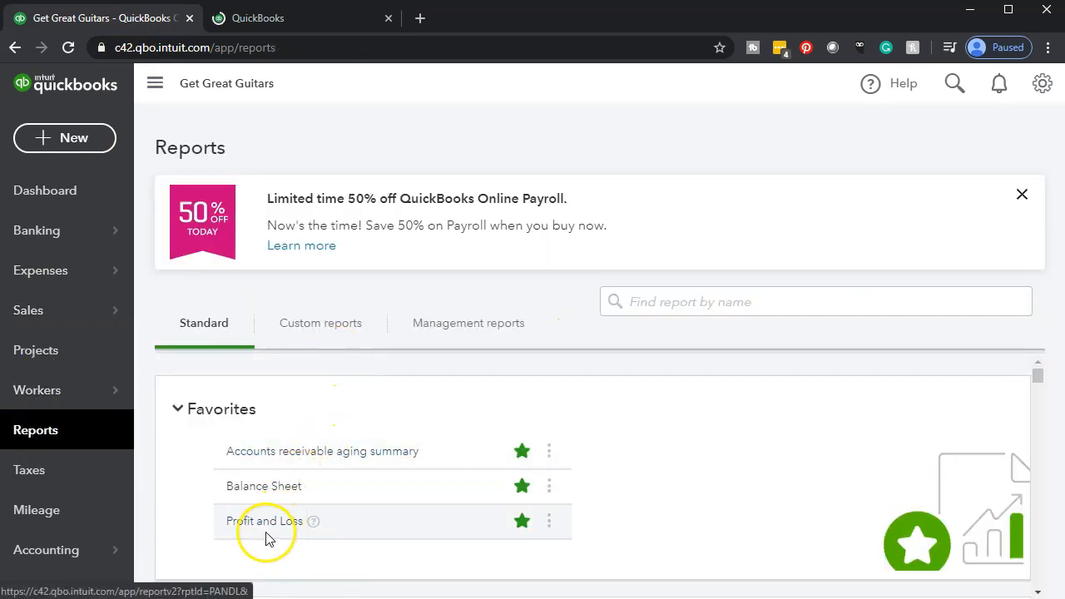
{"action": "left_click", "coordinate": [263, 527]}
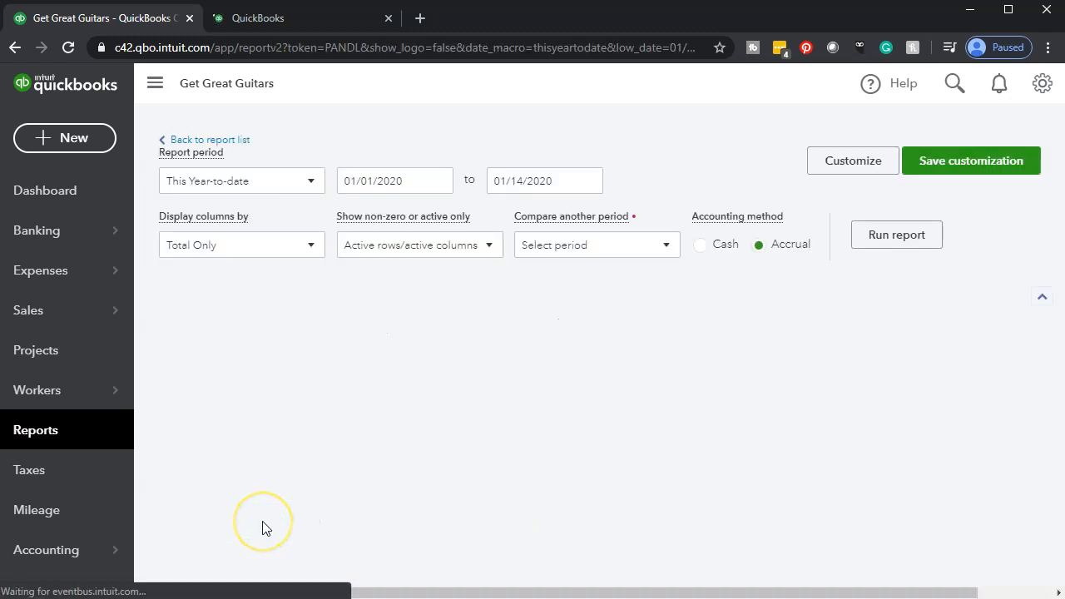
{"action": "left_click", "coordinate": [399, 143]}
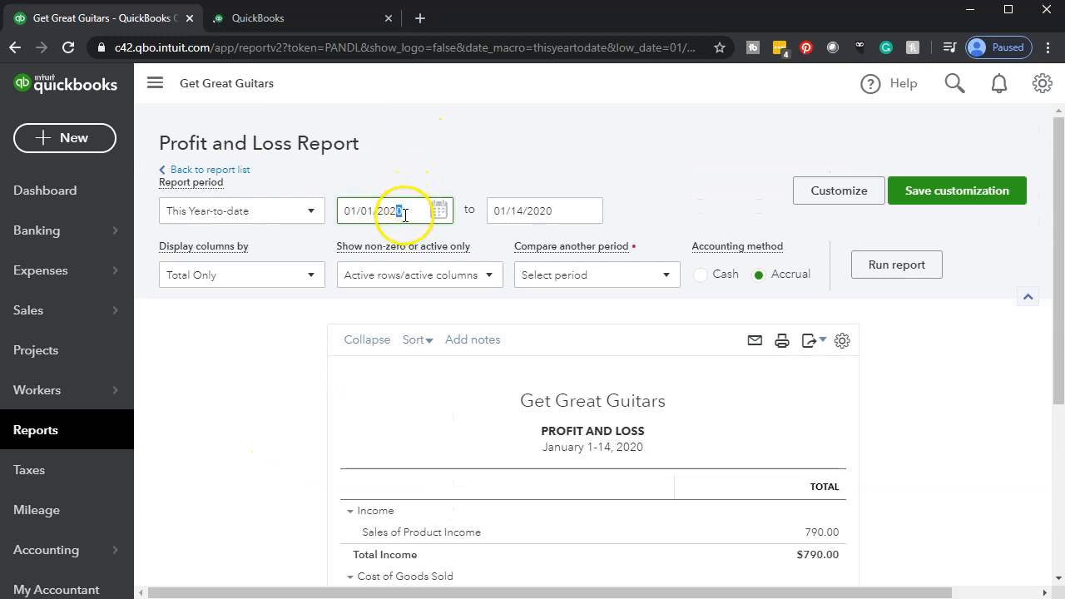
{"action": "key", "text": "BackSpace"}
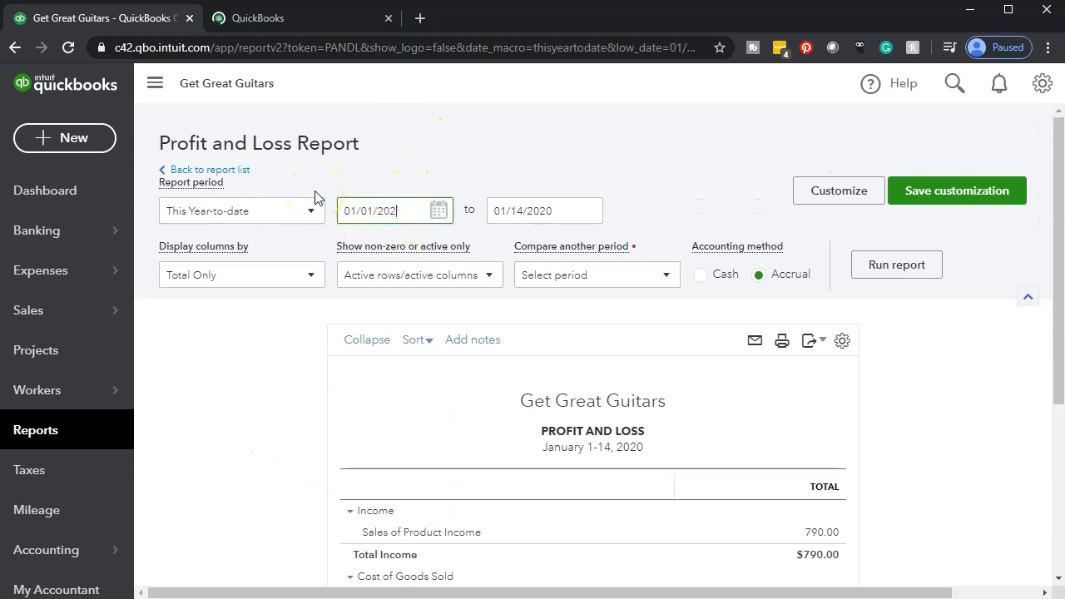
{"action": "key", "text": "BackSpace"}
{"action": "key", "text": "BackSpace"}
{"action": "key", "text": "BackSpace"}
{"action": "key", "text": "BackSpace"}
{"action": "key", "text": "BackSpace"}
{"action": "key", "text": "BackSpace"}
{"action": "key", "text": "BackSpace"}
{"action": "left_click_drag", "start_coordinate": [356, 209], "coordinate": [241, 218]}
{"action": "type", "text": "01/01/2020"}
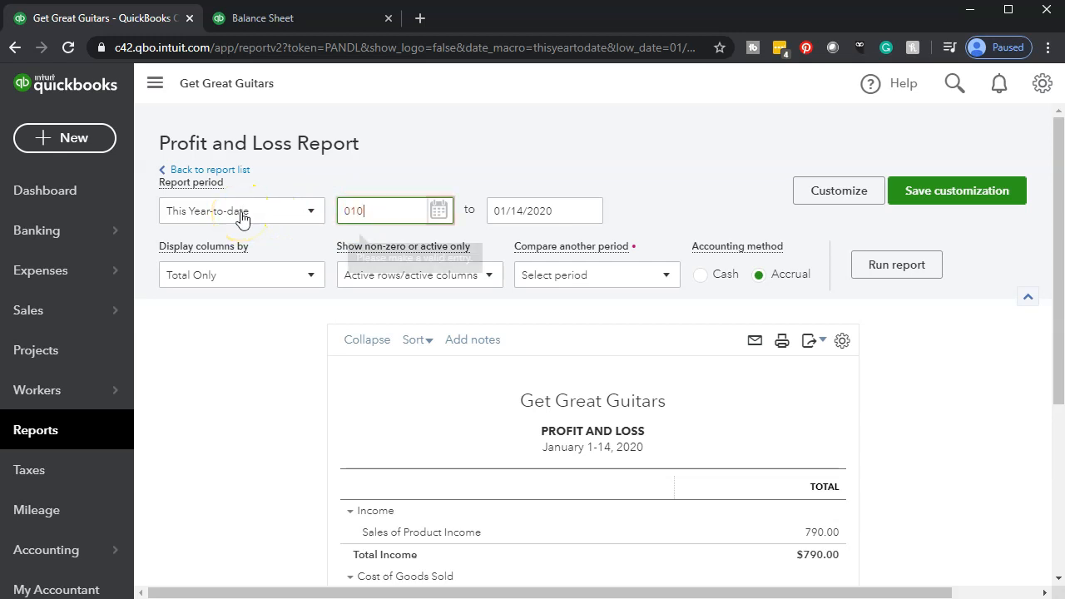
{"action": "key", "text": "Tab"}
{"action": "type", "text": "02/29/2020"}
{"action": "left_click", "coordinate": [872, 275]}
{"action": "scroll", "coordinate": [868, 269], "scroll_direction": "down", "scroll_amount": 3}
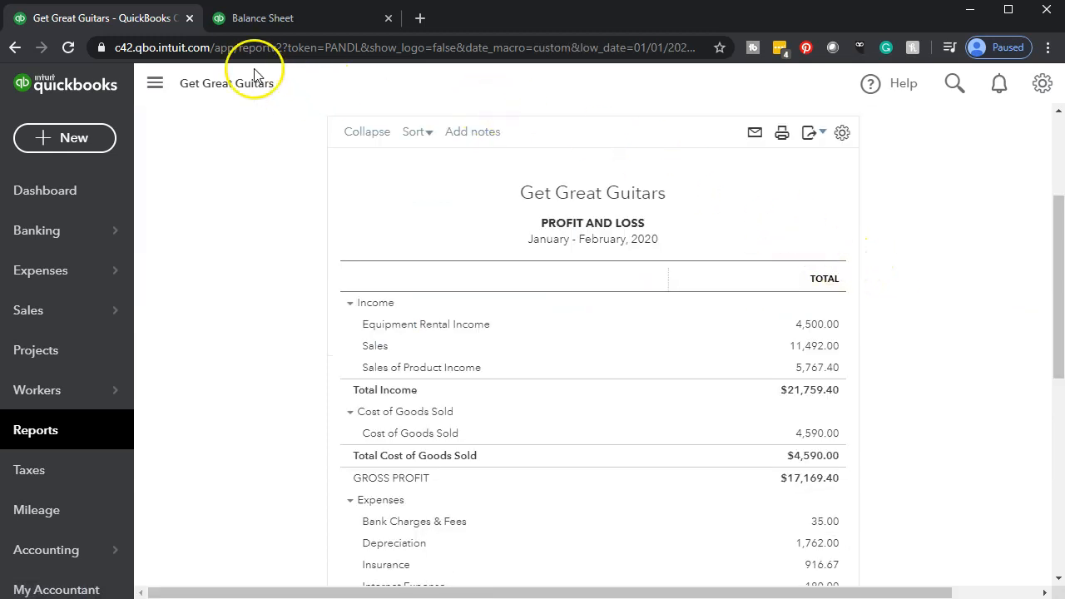
Duplicate the browser tab holding the Profit and Loss report and return to the original tab.
{"action": "right_click", "coordinate": [126, 22]}
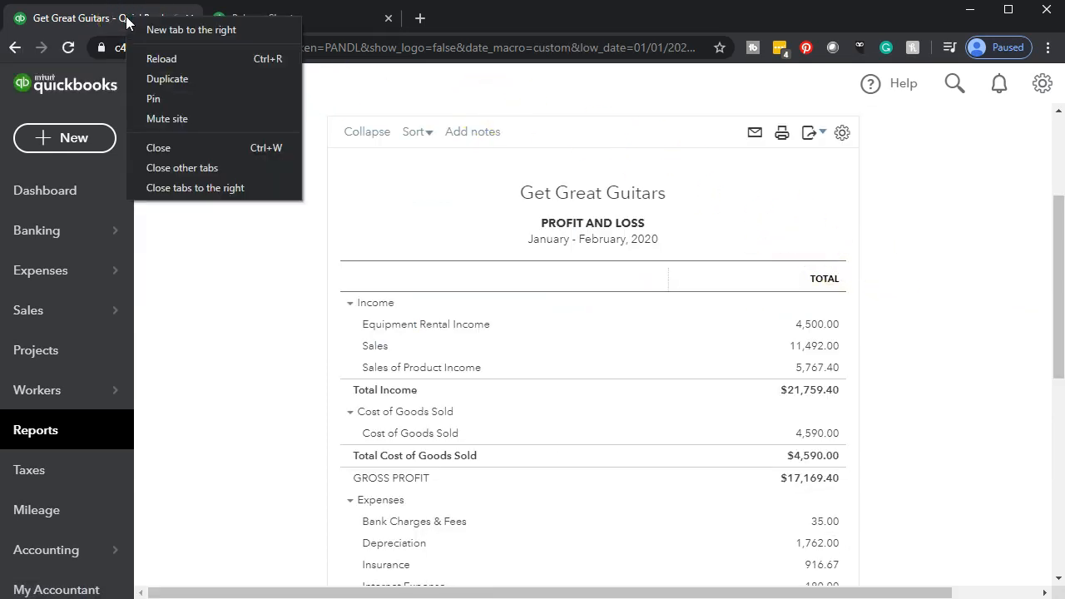
{"action": "left_click", "coordinate": [154, 78]}
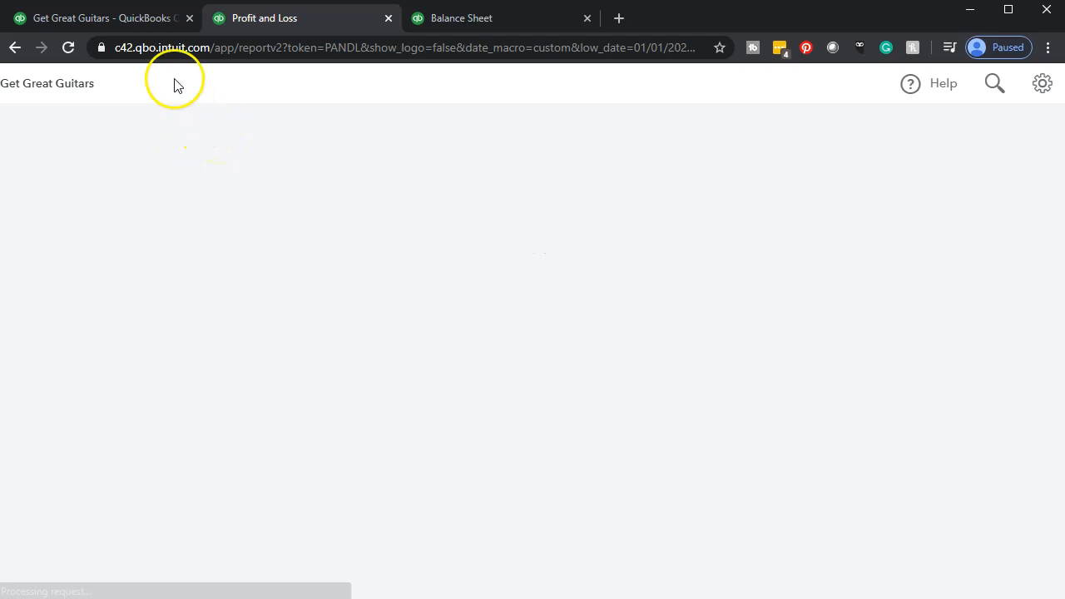
{"action": "left_click", "coordinate": [131, 21]}
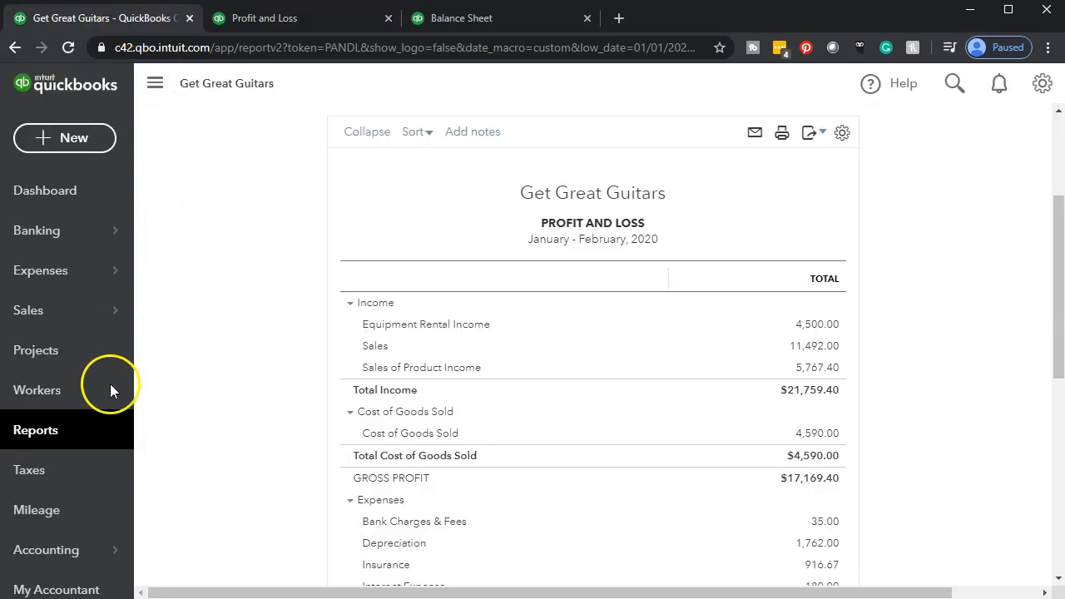
Search the report list for "cust" and open the Customer Balance Detail report.
{"action": "left_click", "coordinate": [55, 431]}
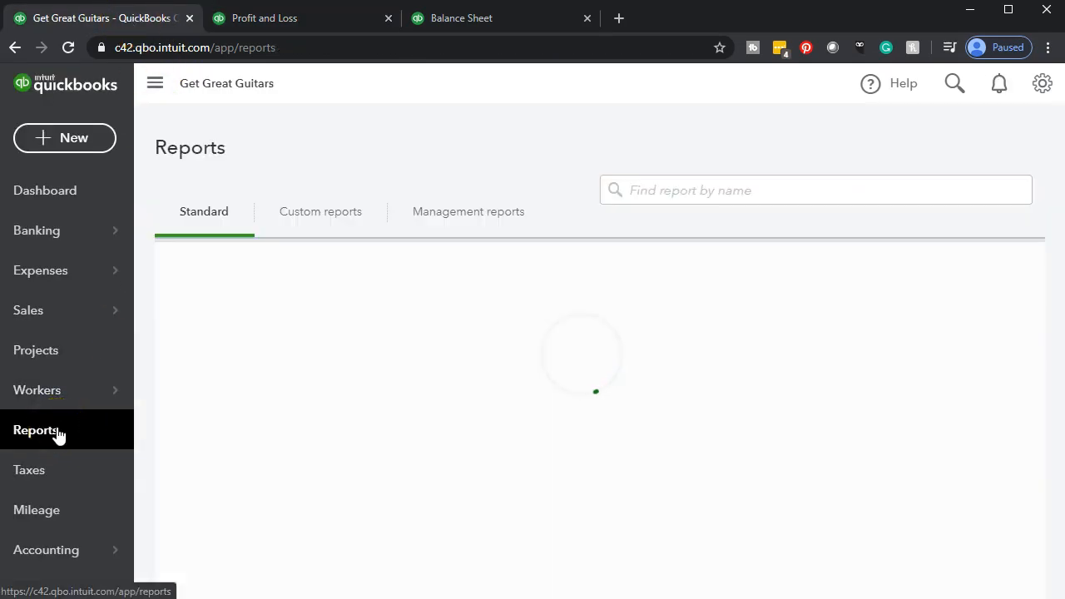
{"action": "left_click", "coordinate": [199, 431]}
{"action": "left_click", "coordinate": [706, 319]}
{"action": "left_click", "coordinate": [764, 302]}
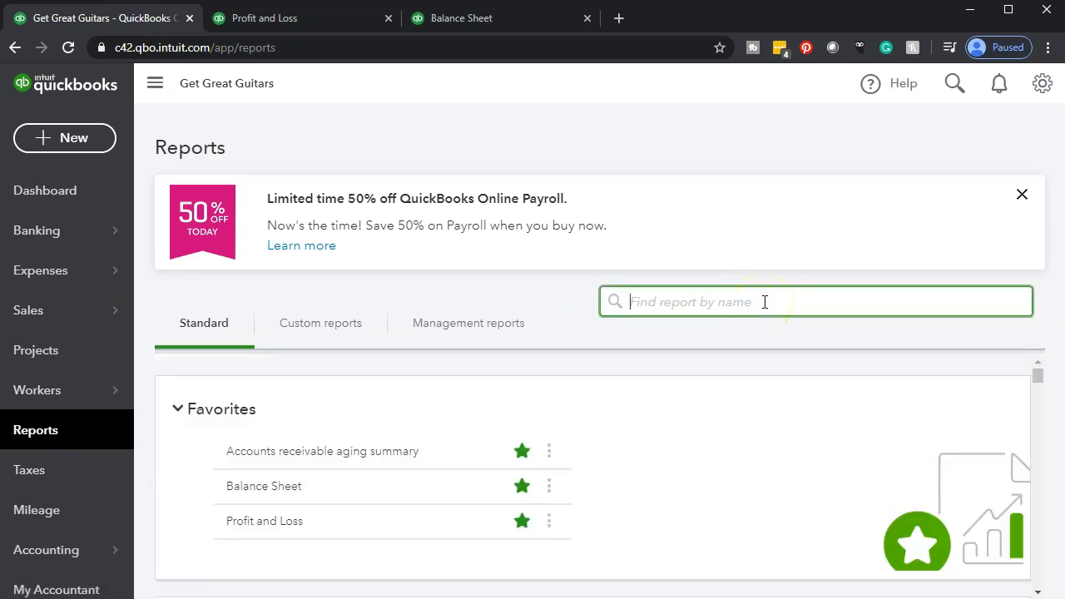
{"action": "type", "text": "cust"}
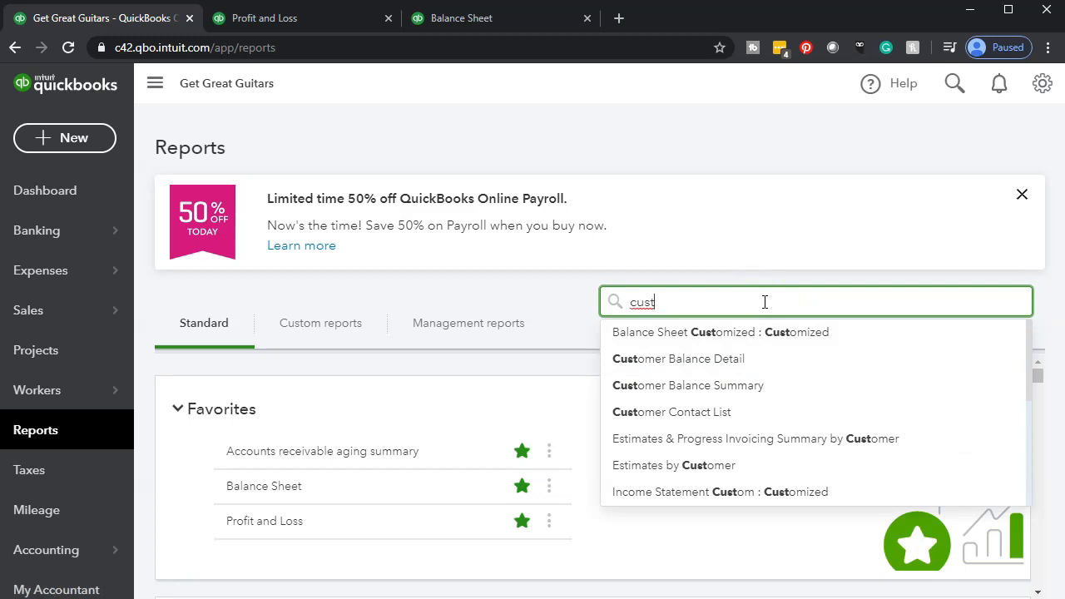
{"action": "key", "text": "Down"}
{"action": "key", "text": "Down"}
{"action": "key", "text": "Return"}
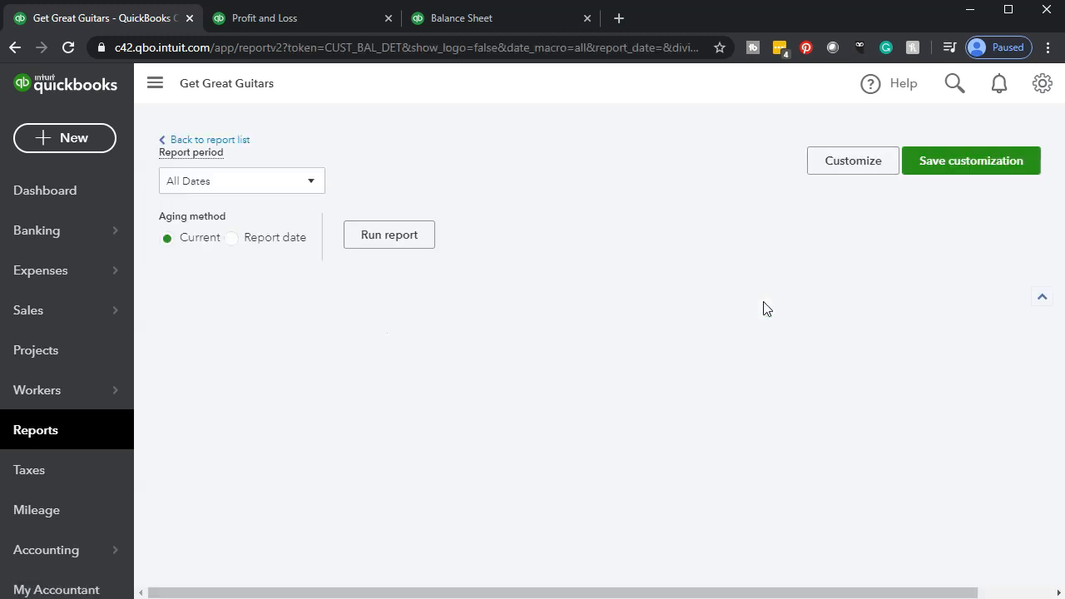
{"action": "left_click", "coordinate": [711, 303]}
{"action": "scroll", "coordinate": [632, 341], "scroll_direction": "down", "scroll_amount": 3}
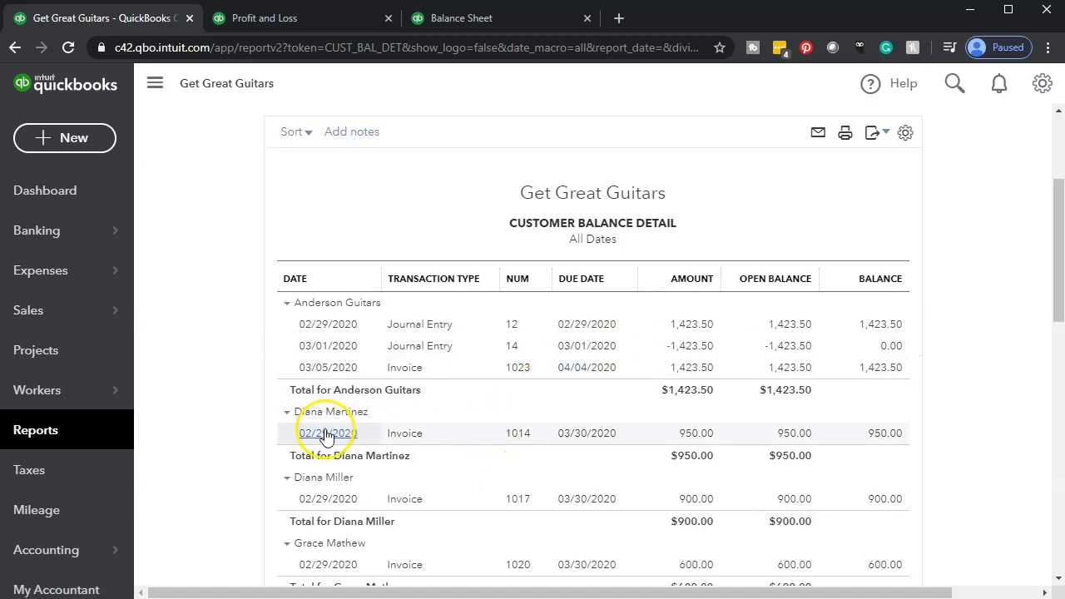
Duplicate the browser tab holding the Customer Balance Detail report.
{"action": "scroll", "coordinate": [307, 391], "scroll_direction": "up", "scroll_amount": 3}
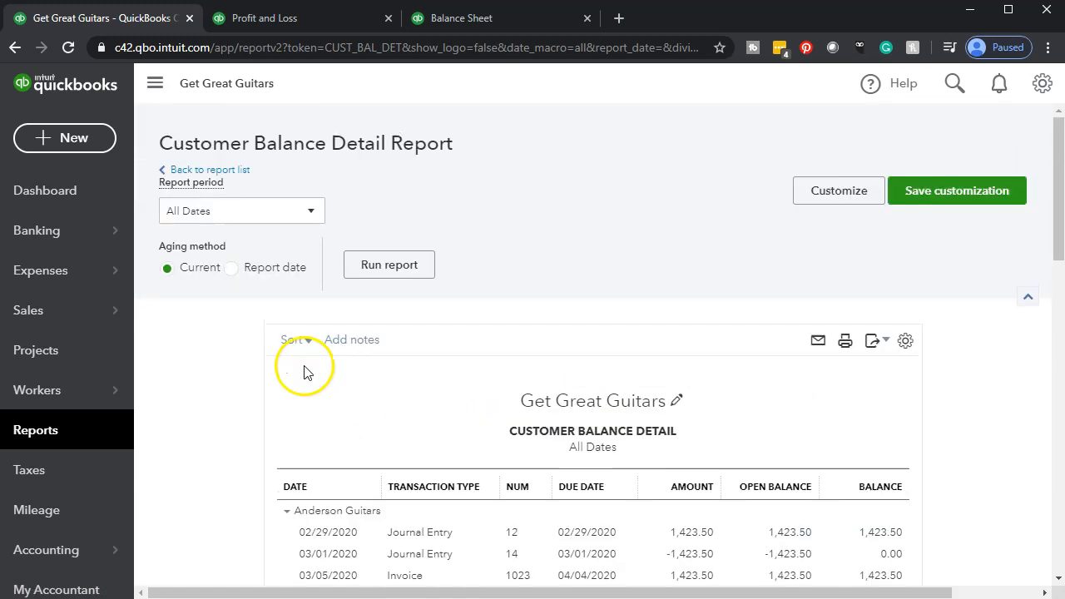
{"action": "right_click", "coordinate": [114, 23]}
{"action": "left_click", "coordinate": [145, 79]}
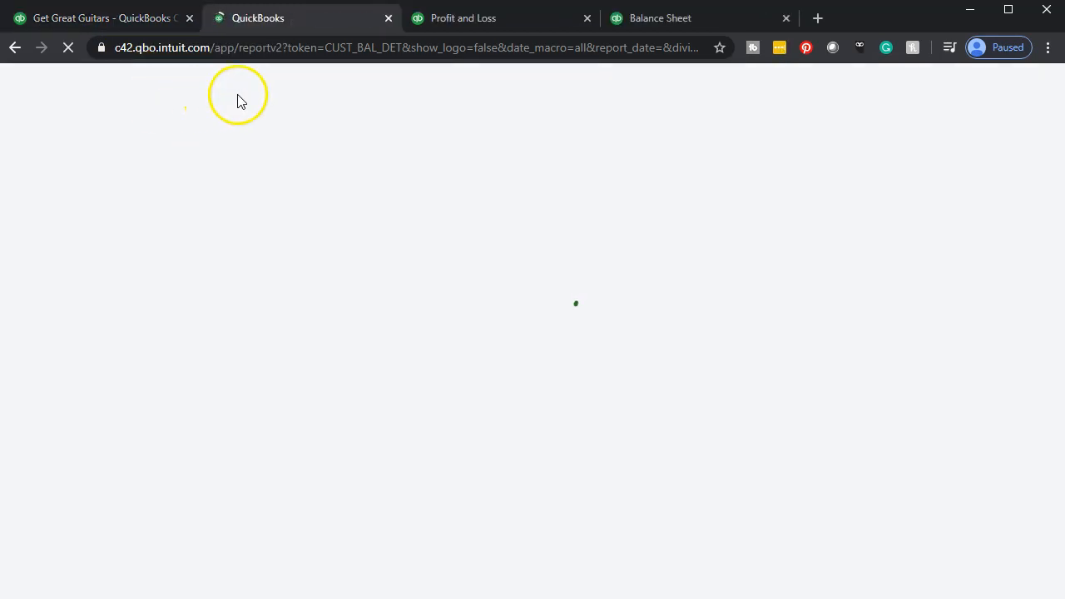
Switch to the Balance Sheet tab, collapse its navigation sidebar and enlarge the page to 125%.
{"action": "left_click", "coordinate": [689, 19]}
{"action": "left_click", "coordinate": [151, 84]}
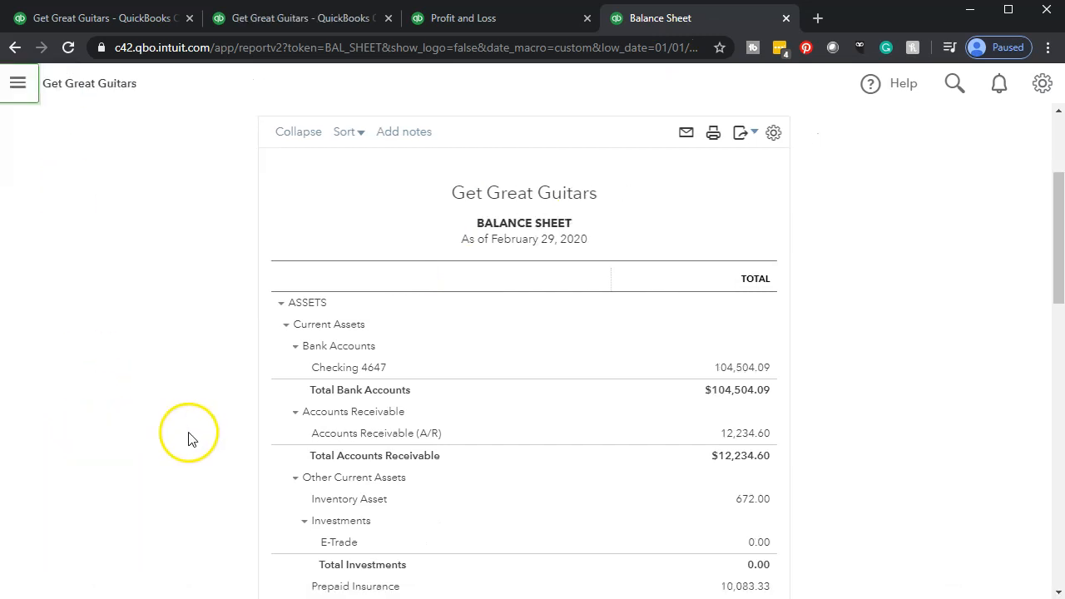
{"action": "key", "text": "ctrl+plus"}
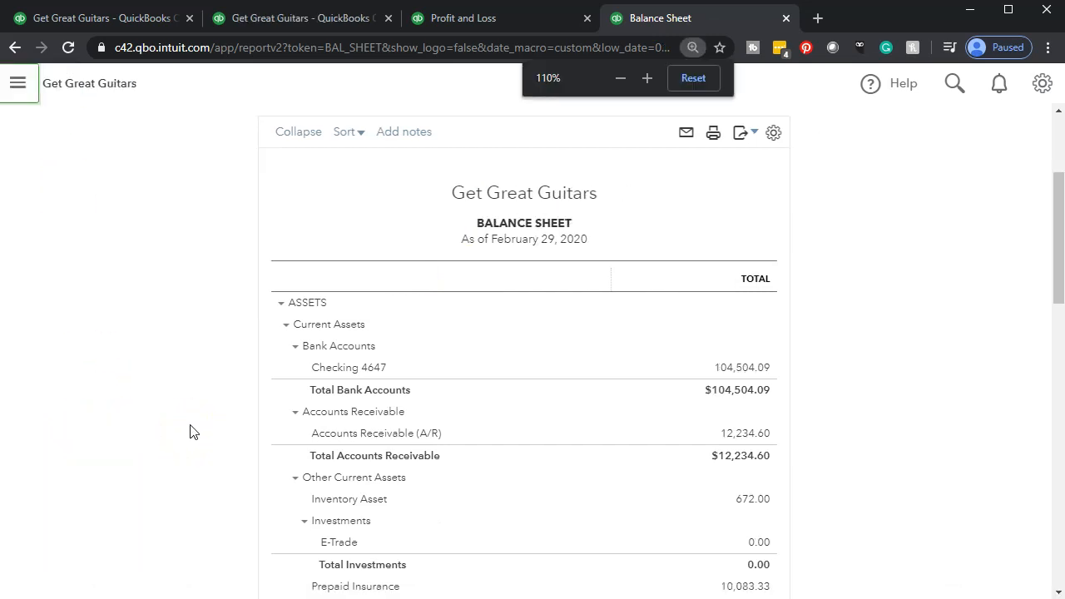
{"action": "key", "text": "ctrl+plus"}
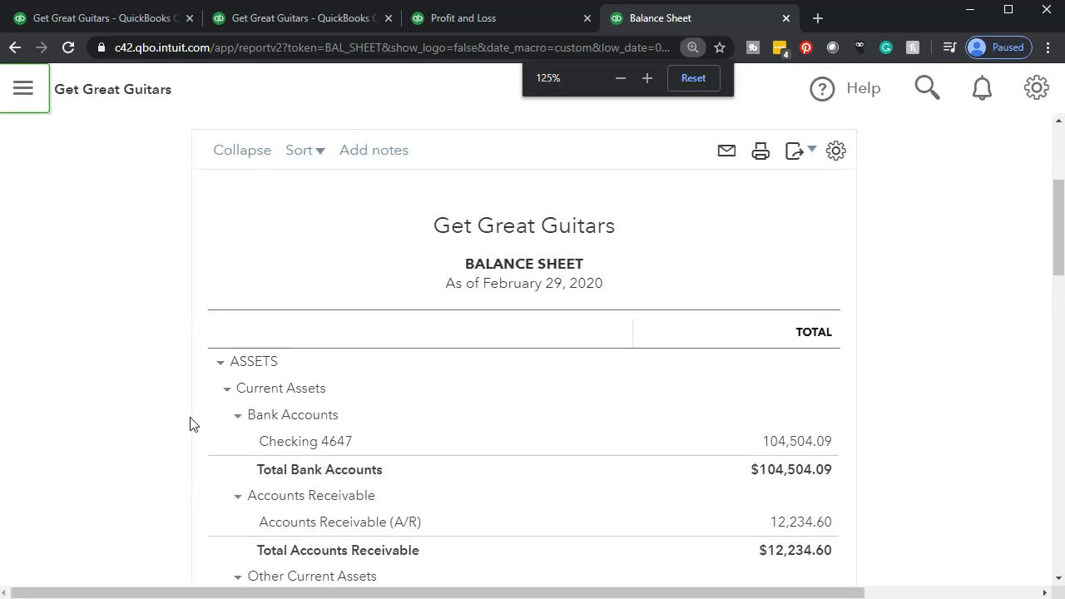
Compare the Balance Sheet's Accounts Receivable balance with the total of the Customer Balance Detail report, collapsing that report's navigation sidebar.
{"action": "scroll", "coordinate": [171, 382], "scroll_direction": "down", "scroll_amount": 3}
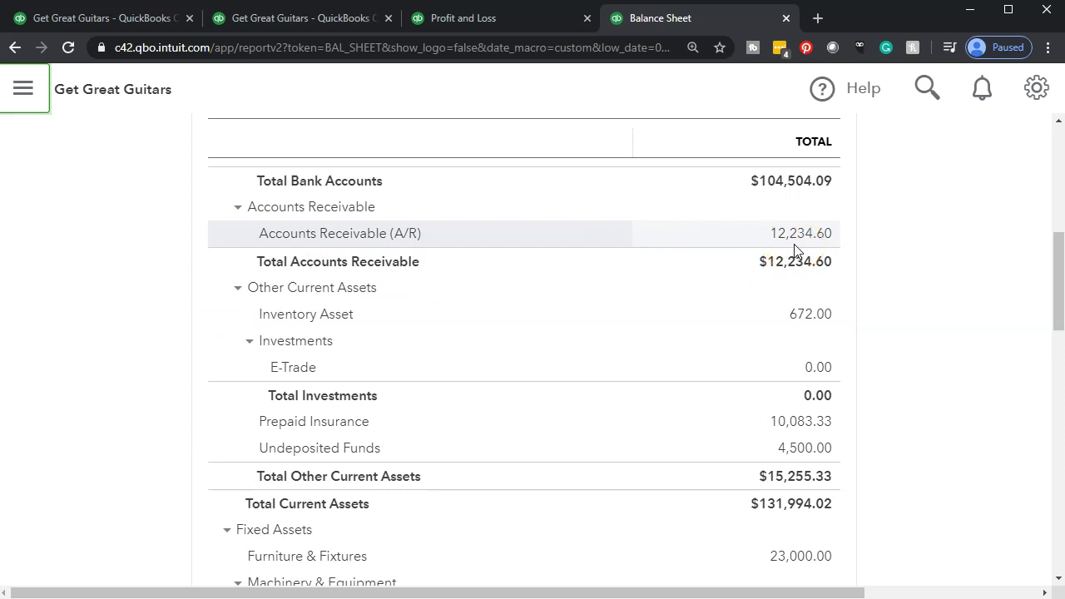
{"action": "left_click", "coordinate": [277, 20]}
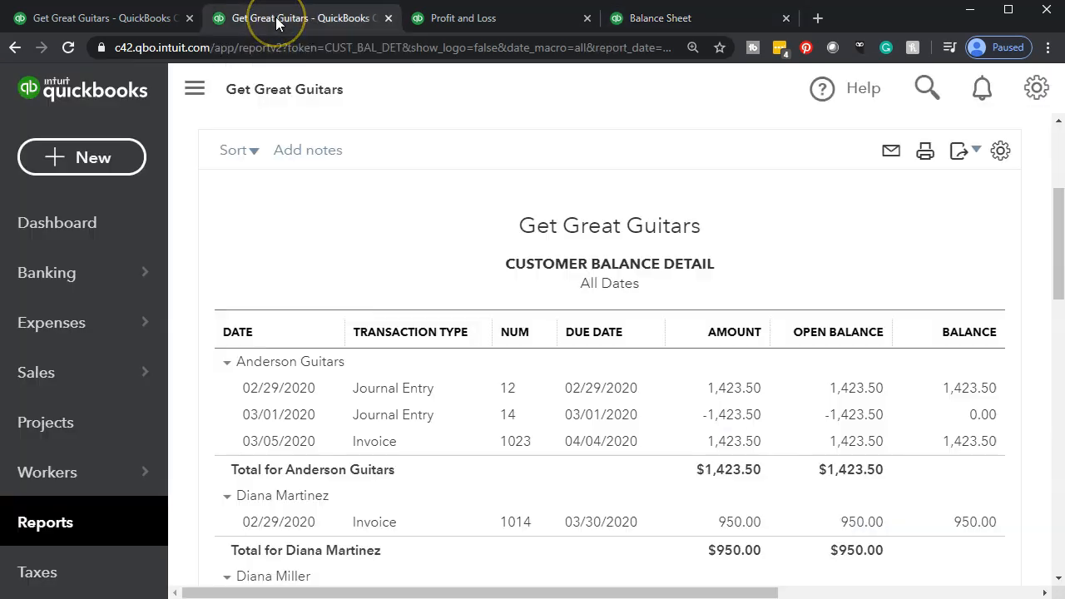
{"action": "left_click", "coordinate": [195, 90]}
{"action": "scroll", "coordinate": [276, 302], "scroll_direction": "down", "scroll_amount": 6}
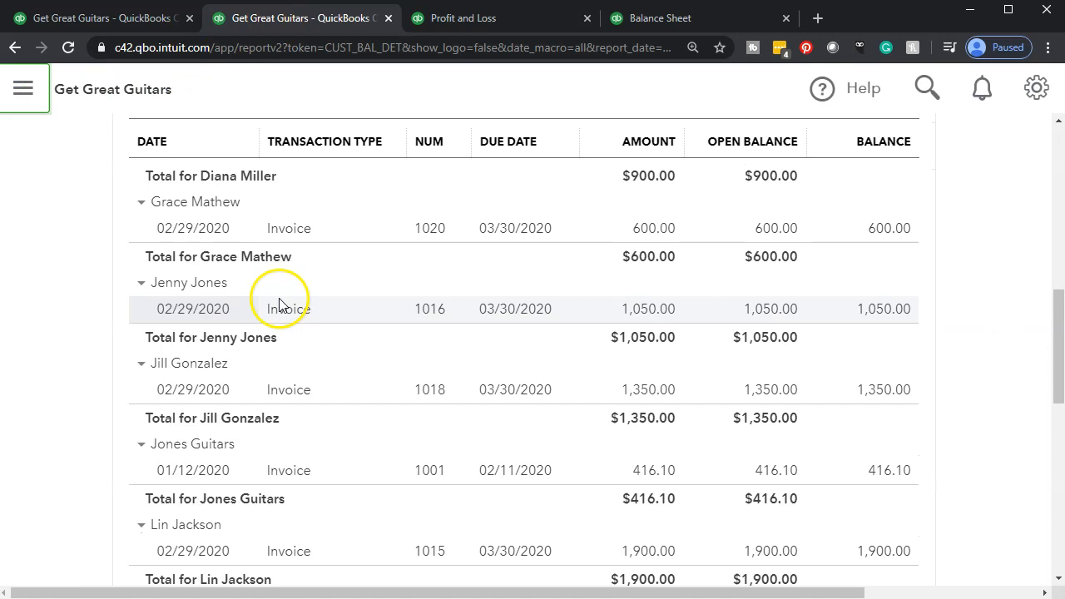
{"action": "scroll", "coordinate": [279, 304], "scroll_direction": "down", "scroll_amount": 10}
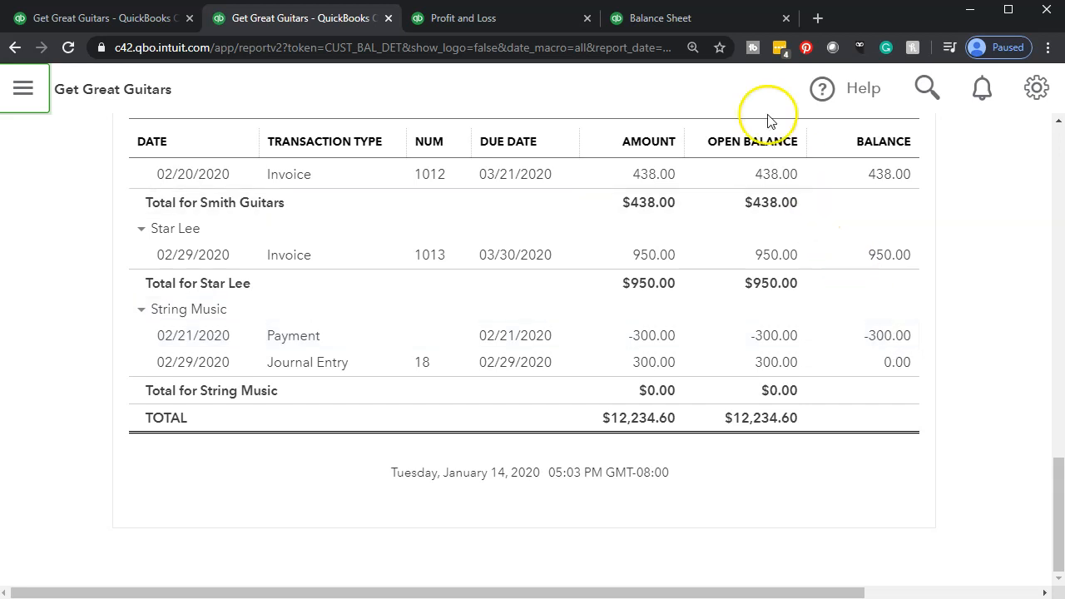
Return to the Balance Sheet and examine the Accounts Payable balance in the current liabilities.
{"action": "left_click", "coordinate": [696, 18]}
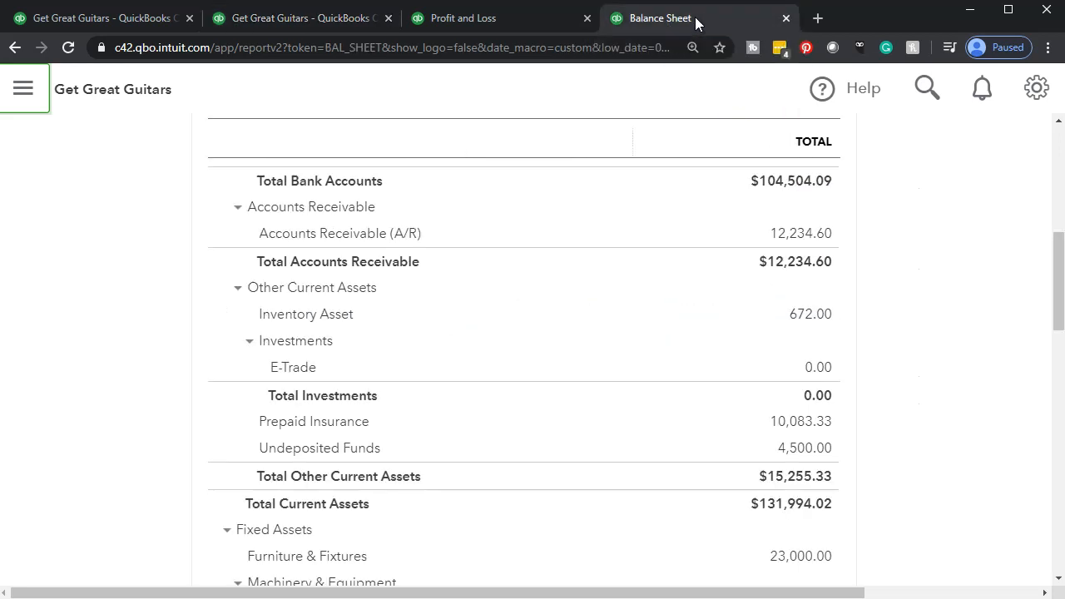
{"action": "scroll", "coordinate": [632, 397], "scroll_direction": "down", "scroll_amount": 5}
{"action": "scroll", "coordinate": [632, 399], "scroll_direction": "down", "scroll_amount": 1}
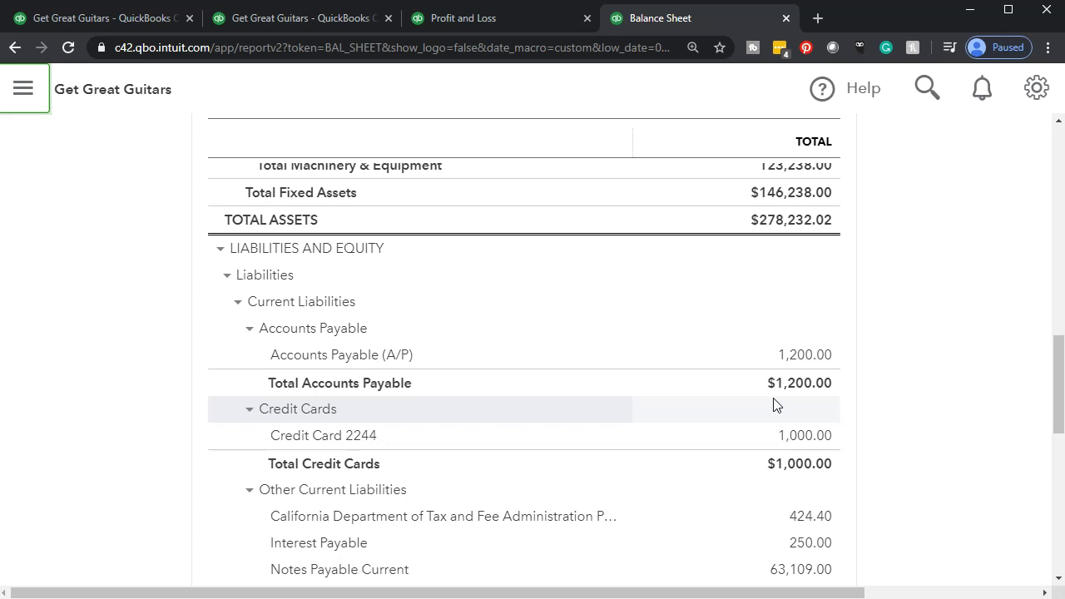
Recheck the Balance Sheet's Accounts Receivable balance against the Customer Balance Detail report's total, then return to the Balance Sheet.
{"action": "scroll", "coordinate": [773, 405], "scroll_direction": "up", "scroll_amount": 8}
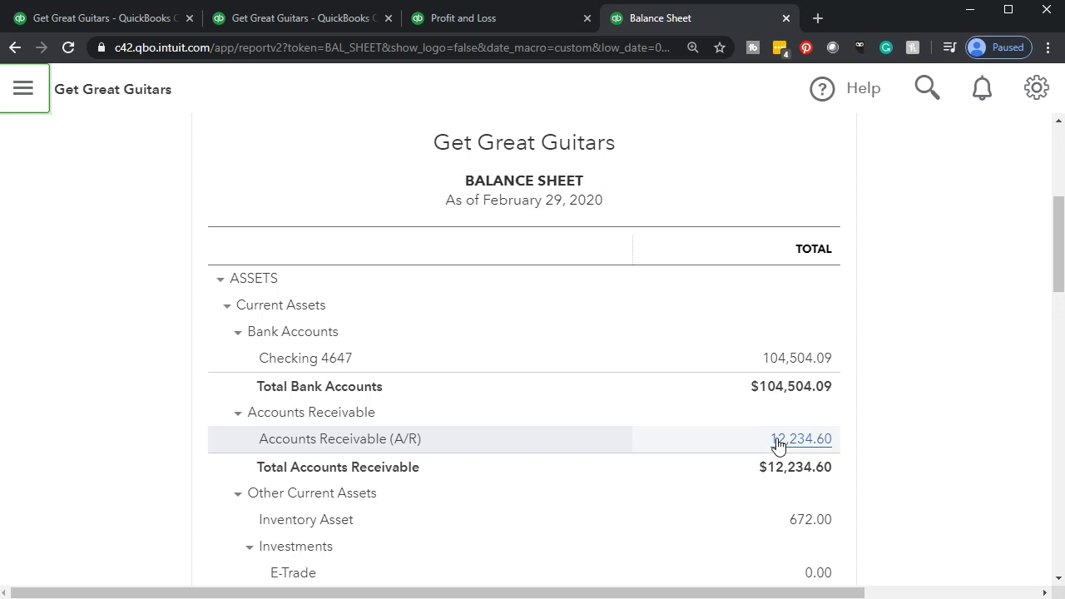
{"action": "left_click", "coordinate": [333, 18]}
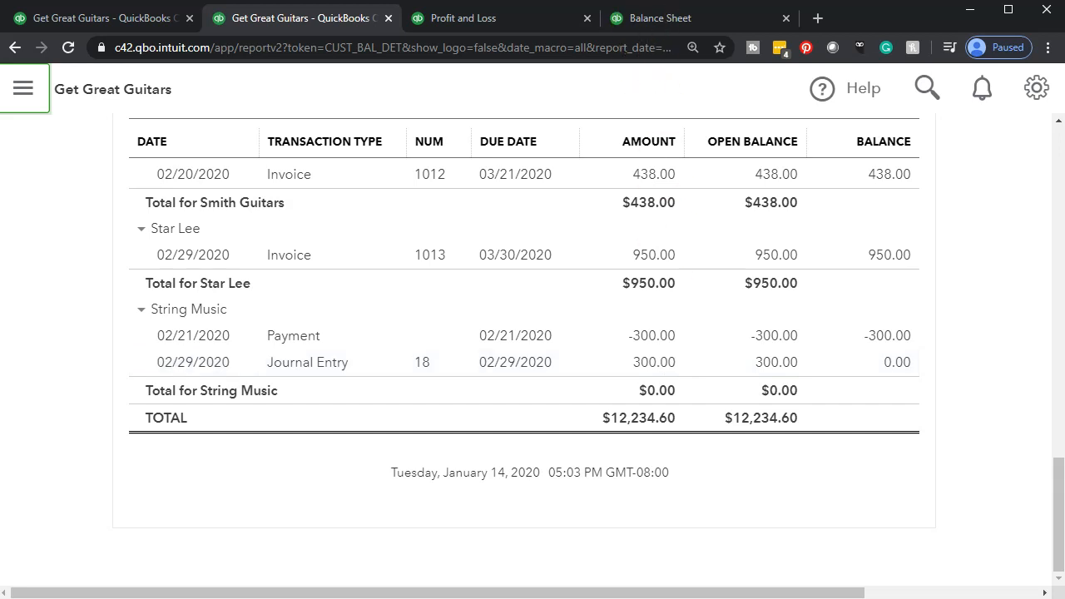
{"action": "left_click", "coordinate": [646, 18]}
Examine the Balance Sheet's other current liabilities down to Unearned Revenue, and check the report's as-of date in its header.
{"action": "scroll", "coordinate": [617, 381], "scroll_direction": "down", "scroll_amount": 8}
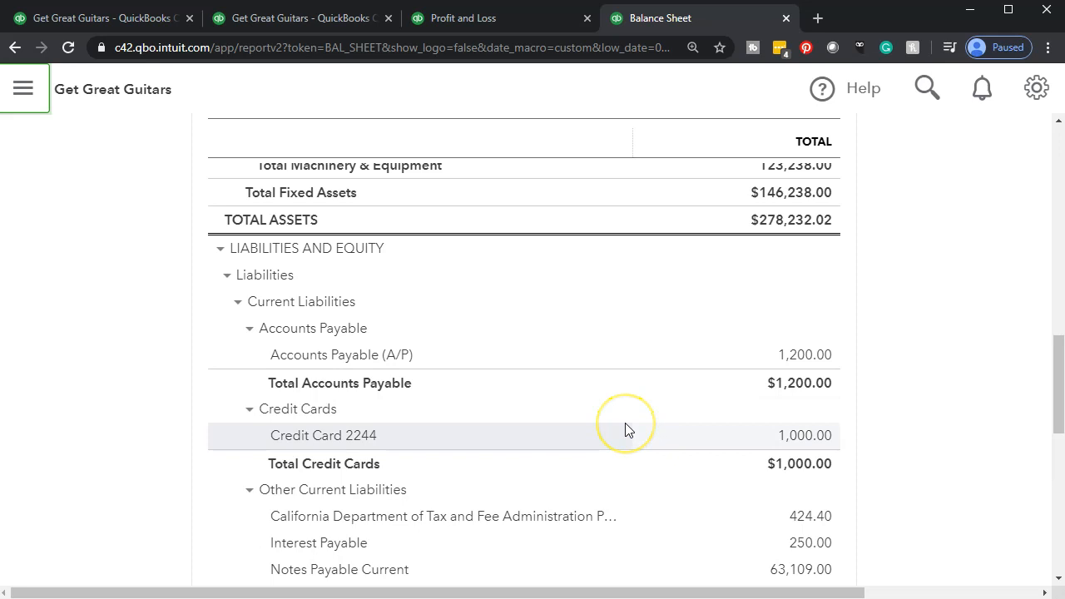
{"action": "scroll", "coordinate": [626, 429], "scroll_direction": "down", "scroll_amount": 1}
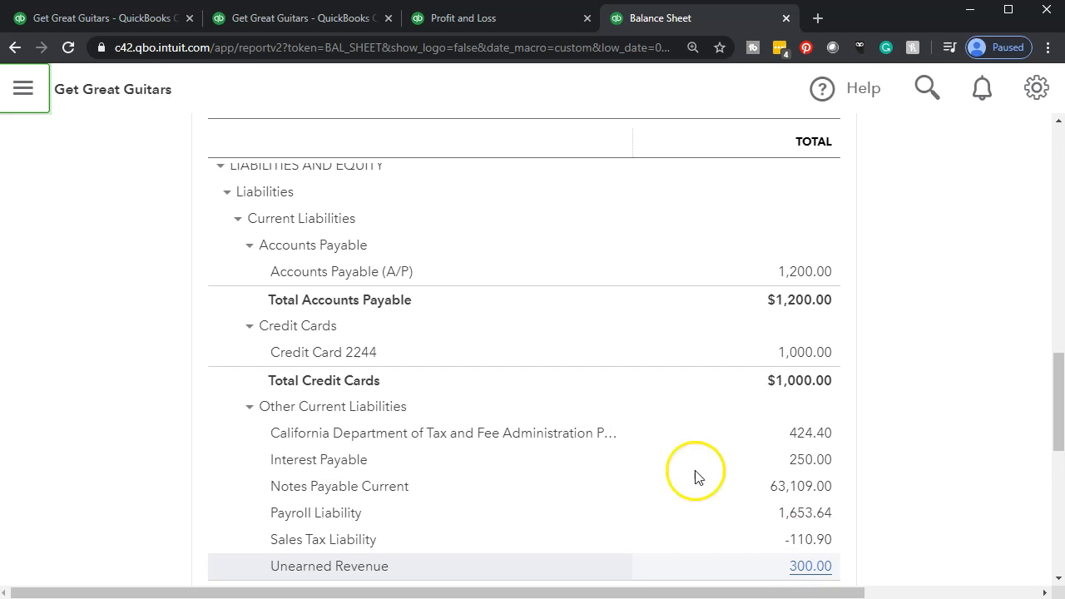
{"action": "scroll", "coordinate": [677, 464], "scroll_direction": "up", "scroll_amount": 15}
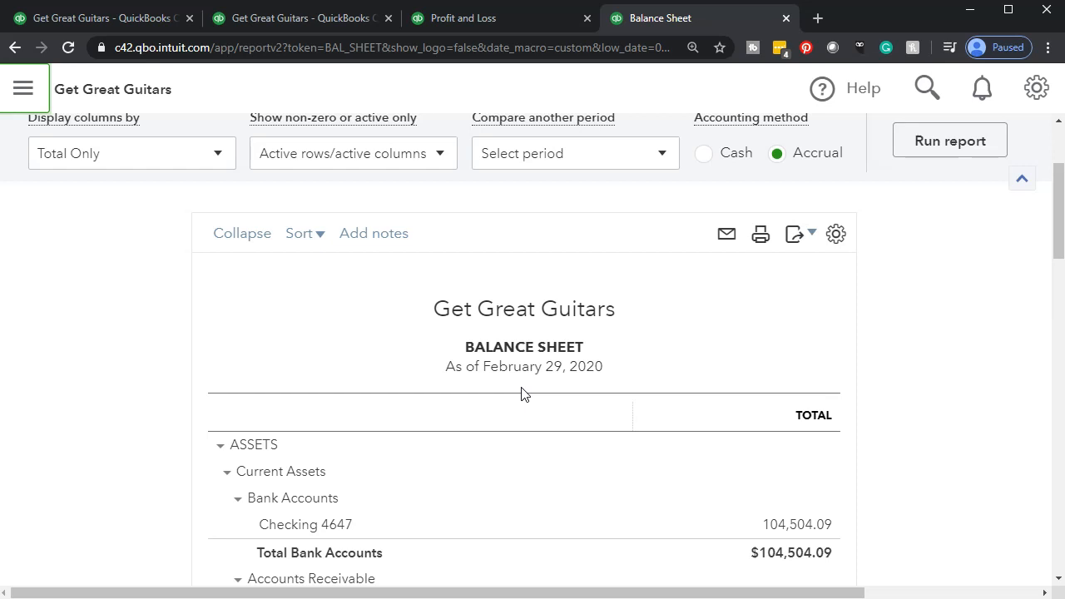
Review String Music's payment and journal entry open balances in the Customer Balance Detail report.
{"action": "left_click", "coordinate": [285, 17]}
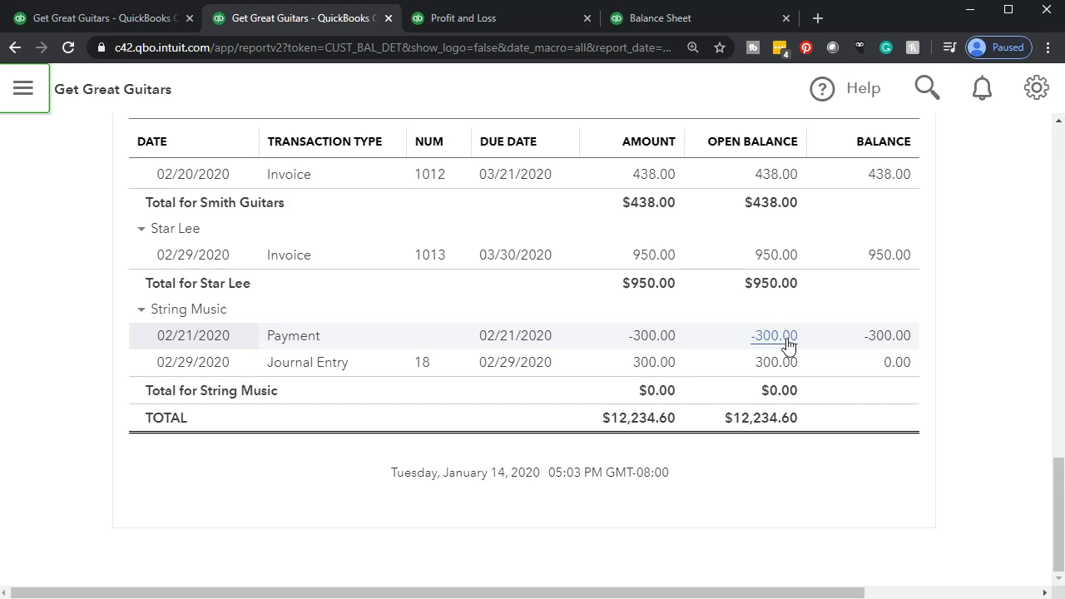
{"action": "left_click", "coordinate": [788, 364]}
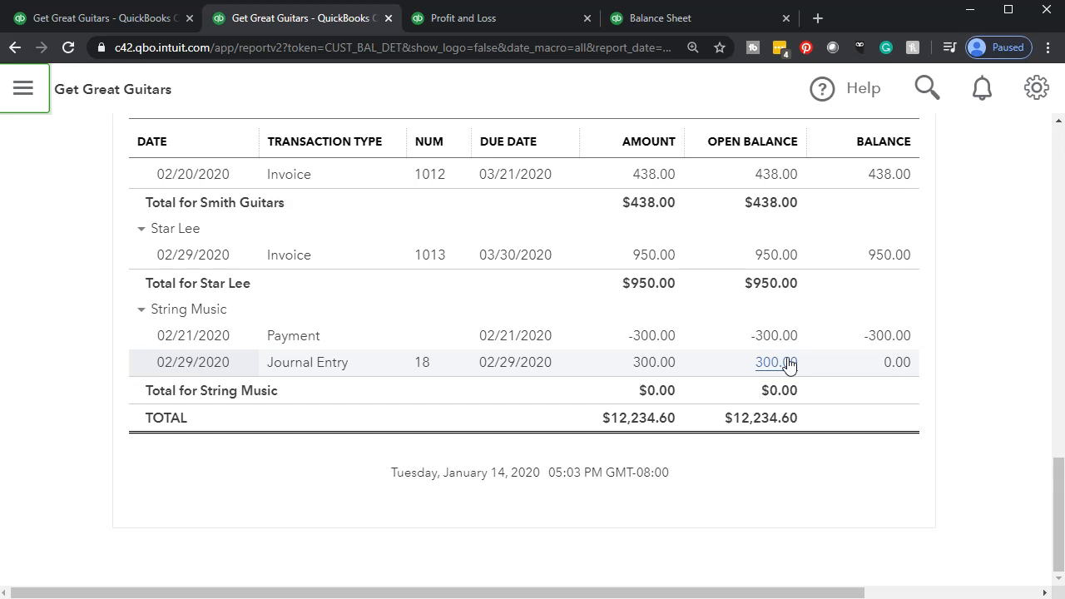
{"action": "left_click", "coordinate": [785, 357]}
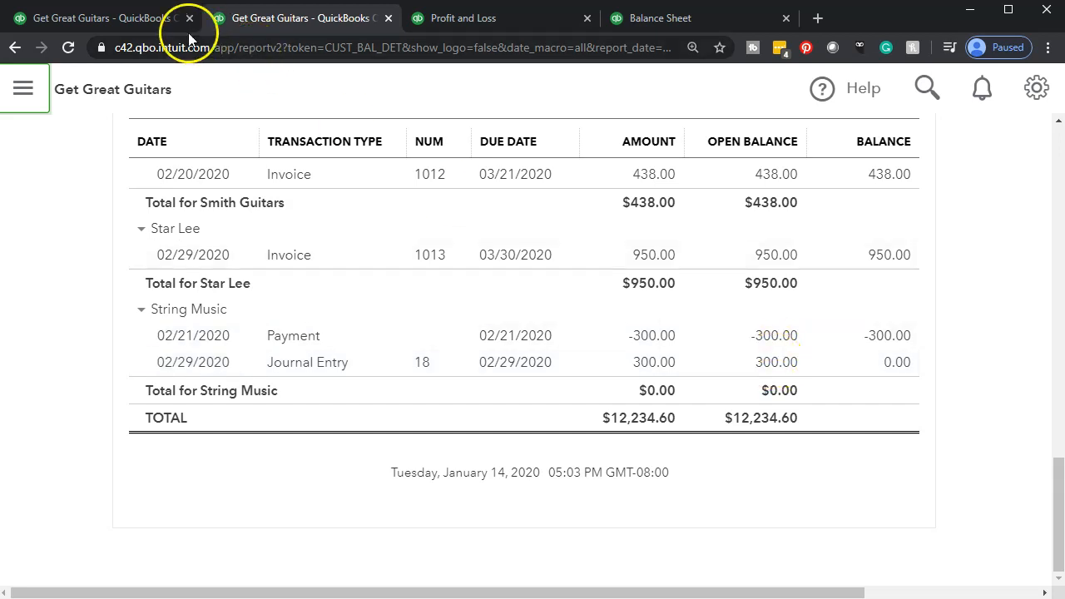
In the duplicated Customer Balance Detail tab, return the page to its default zoom and open the Chart of Accounts.
{"action": "left_click", "coordinate": [124, 20]}
{"action": "left_click", "coordinate": [225, 287]}
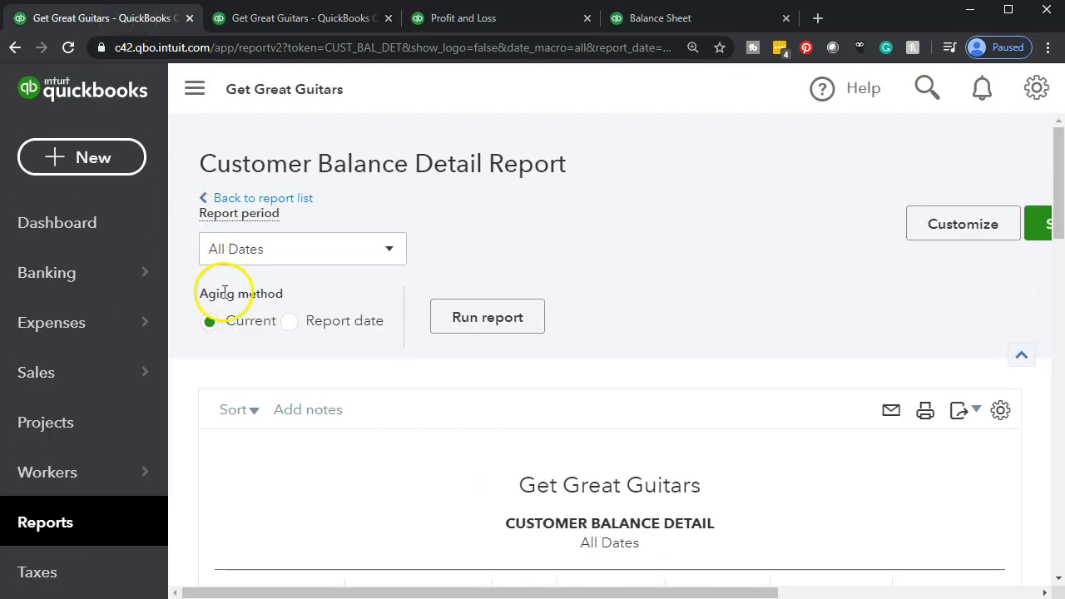
{"action": "key", "text": "ctrl+plus"}
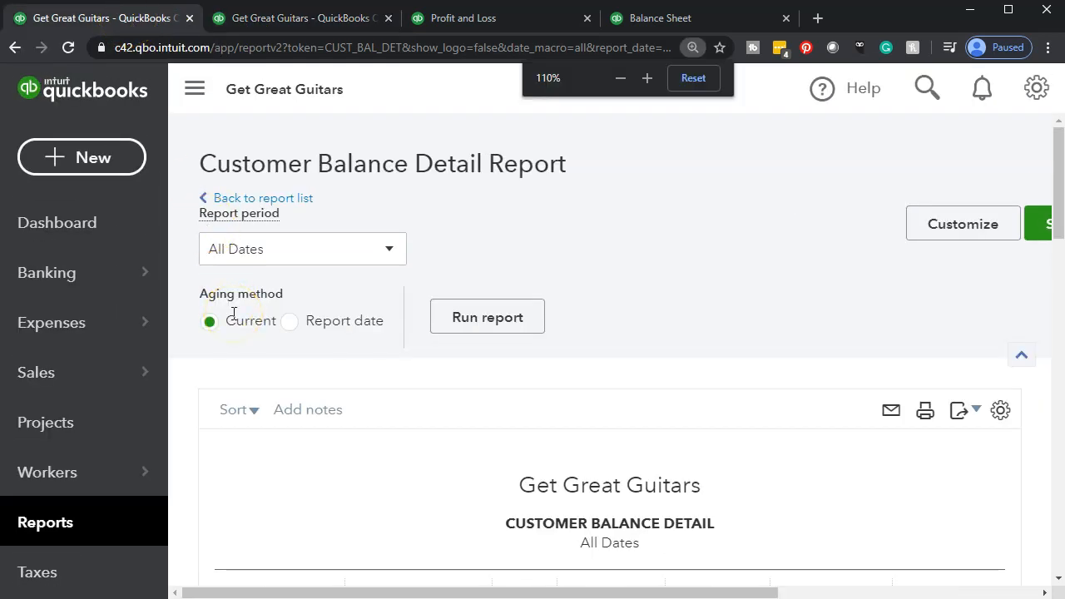
{"action": "key", "text": "ctrl+minus"}
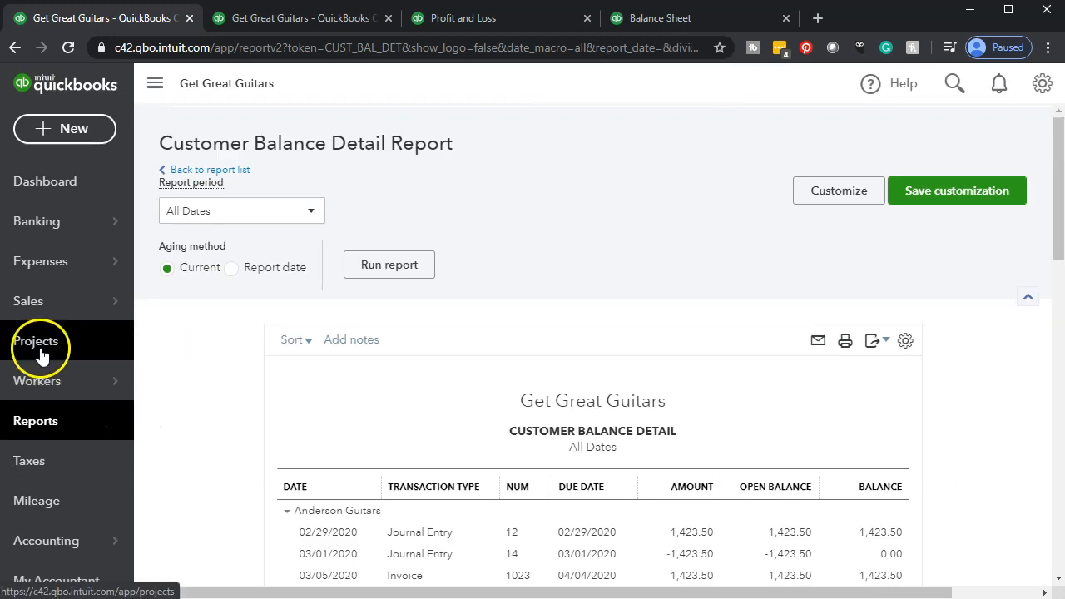
{"action": "scroll", "coordinate": [40, 355], "scroll_direction": "down", "scroll_amount": 3}
{"action": "left_click", "coordinate": [42, 355]}
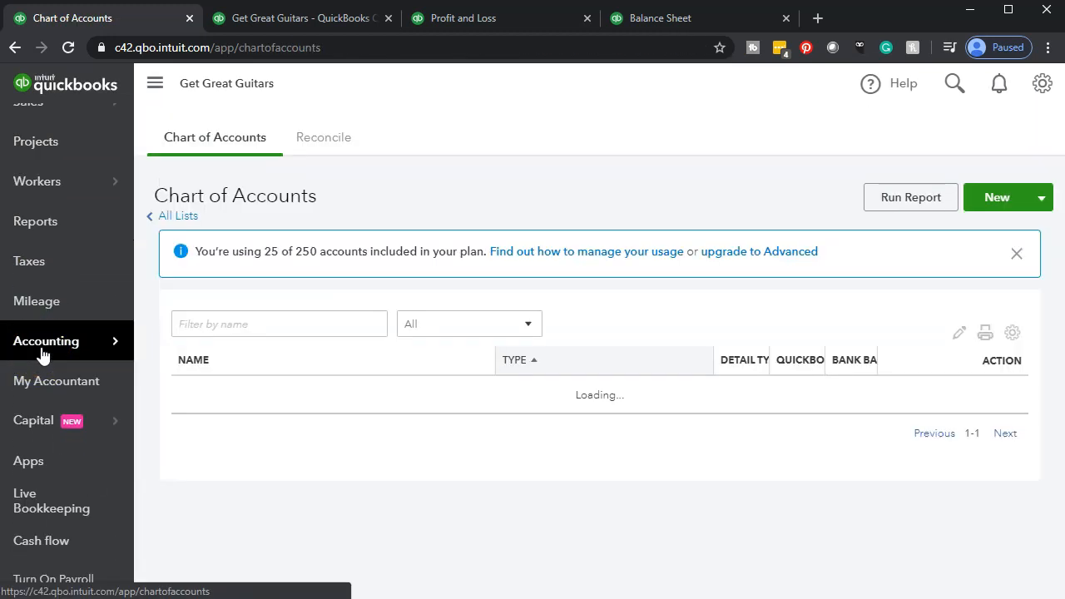
{"action": "left_click", "coordinate": [75, 350]}
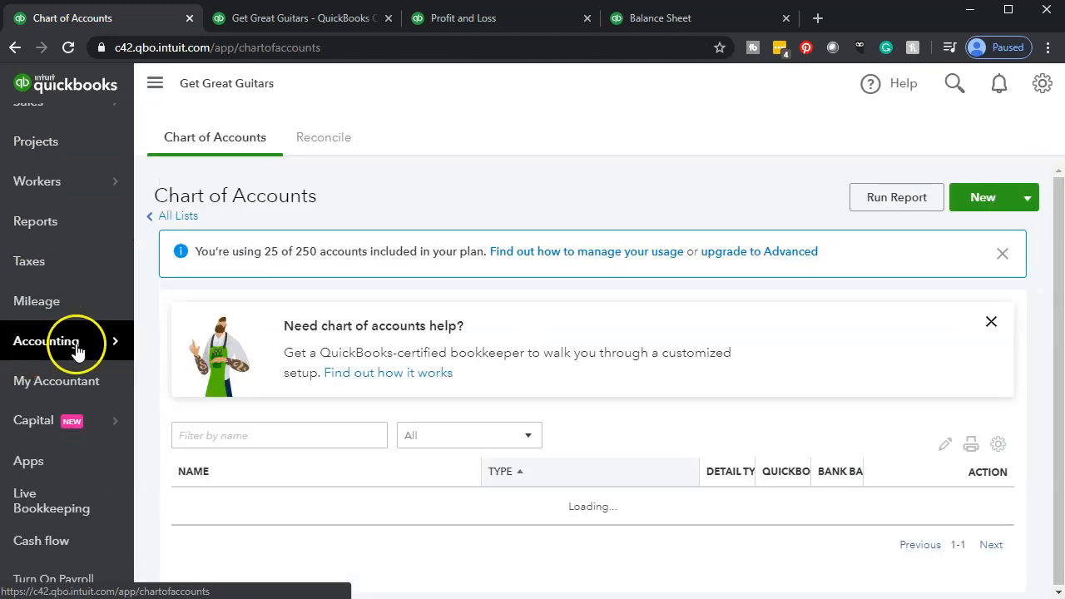
Collapse the navigation sidebar and look up the Accounts Receivable (A/R) entry in the account list.
{"action": "scroll", "coordinate": [257, 352], "scroll_direction": "down", "scroll_amount": 5}
{"action": "left_click", "coordinate": [155, 82]}
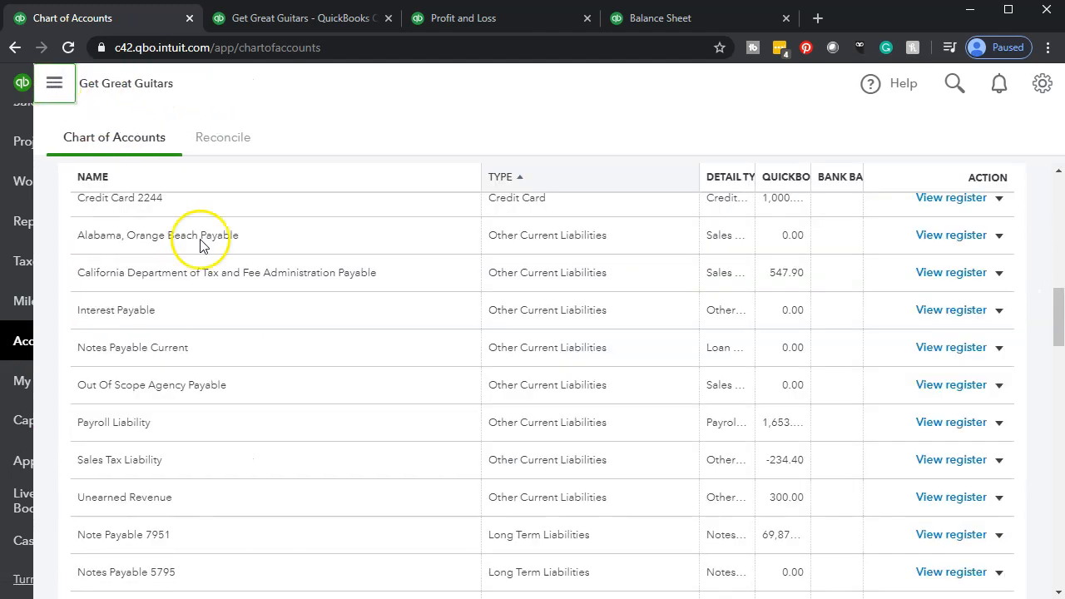
{"action": "scroll", "coordinate": [205, 430], "scroll_direction": "up", "scroll_amount": 6}
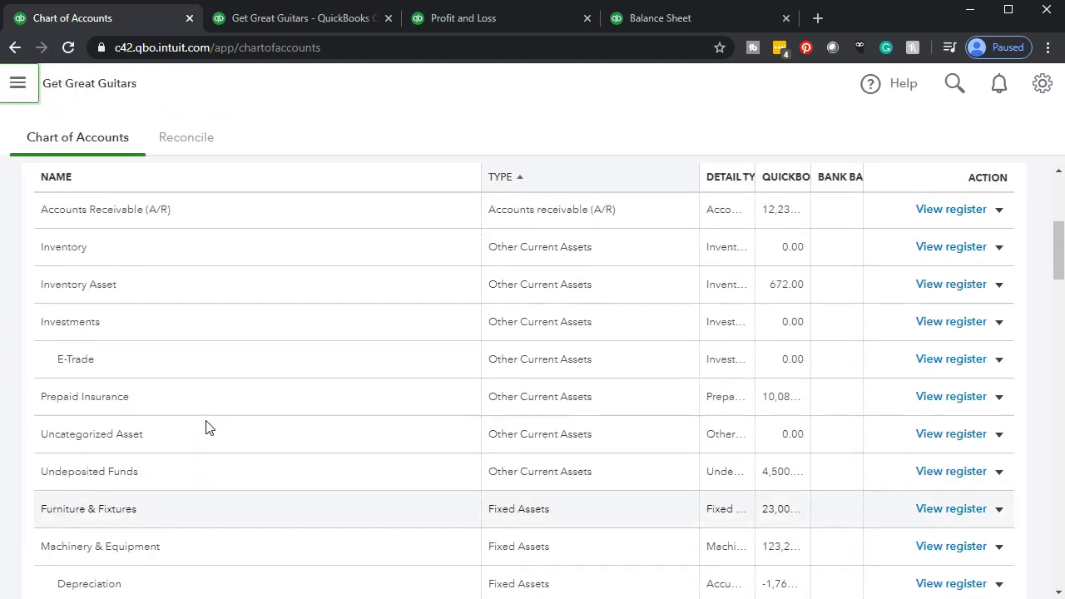
{"action": "scroll", "coordinate": [208, 427], "scroll_direction": "up", "scroll_amount": 3}
{"action": "left_click", "coordinate": [146, 389]}
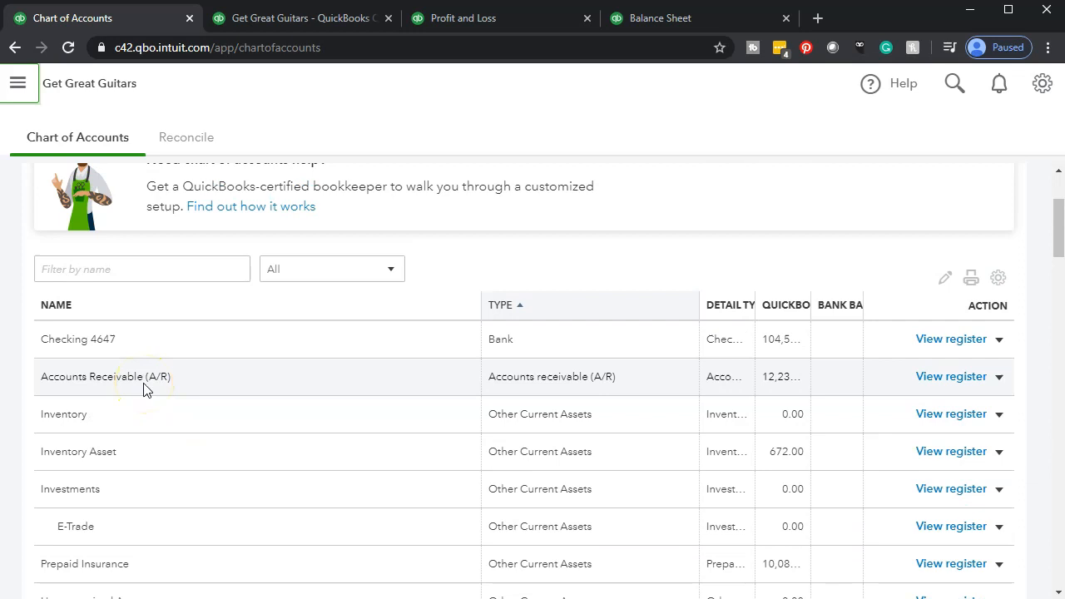
Open the register of the Unearned Revenue account among the other current liabilities.
{"action": "left_click", "coordinate": [221, 409]}
{"action": "scroll", "coordinate": [222, 408], "scroll_direction": "down", "scroll_amount": 2}
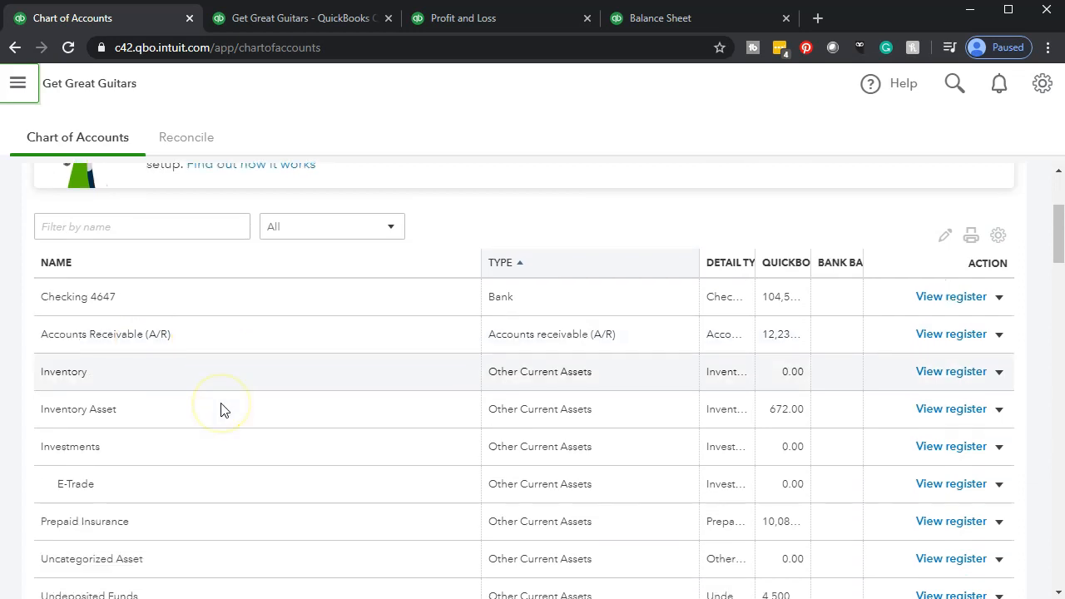
{"action": "scroll", "coordinate": [221, 408], "scroll_direction": "down", "scroll_amount": 2}
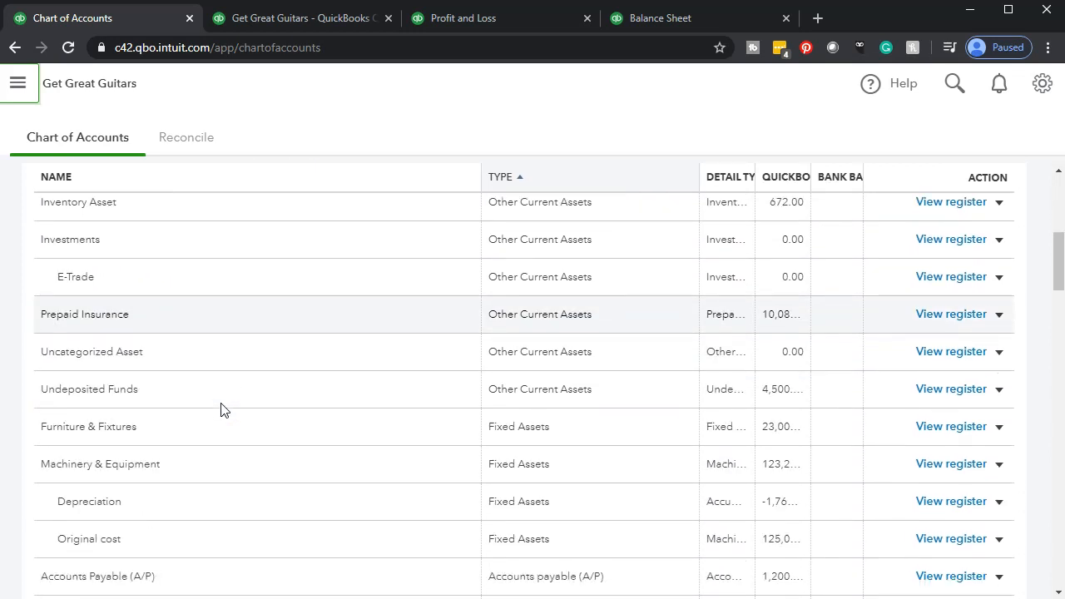
{"action": "scroll", "coordinate": [221, 409], "scroll_direction": "down", "scroll_amount": 2}
{"action": "left_click", "coordinate": [519, 442]}
{"action": "scroll", "coordinate": [521, 447], "scroll_direction": "down", "scroll_amount": 1}
{"action": "scroll", "coordinate": [522, 447], "scroll_direction": "down", "scroll_amount": 1}
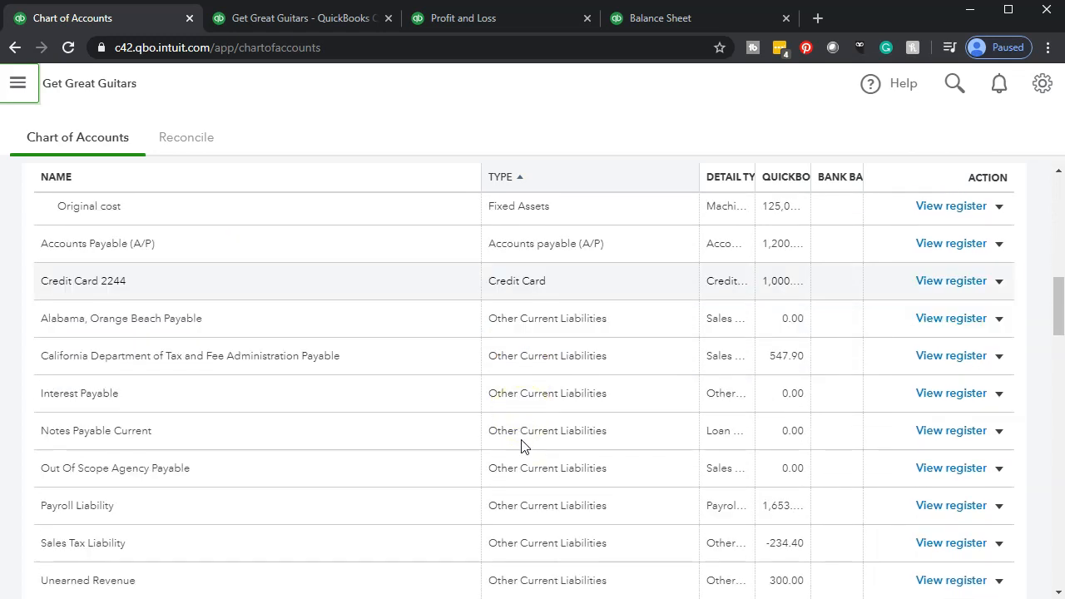
{"action": "scroll", "coordinate": [522, 447], "scroll_direction": "down", "scroll_amount": 2}
{"action": "left_click", "coordinate": [150, 437]}
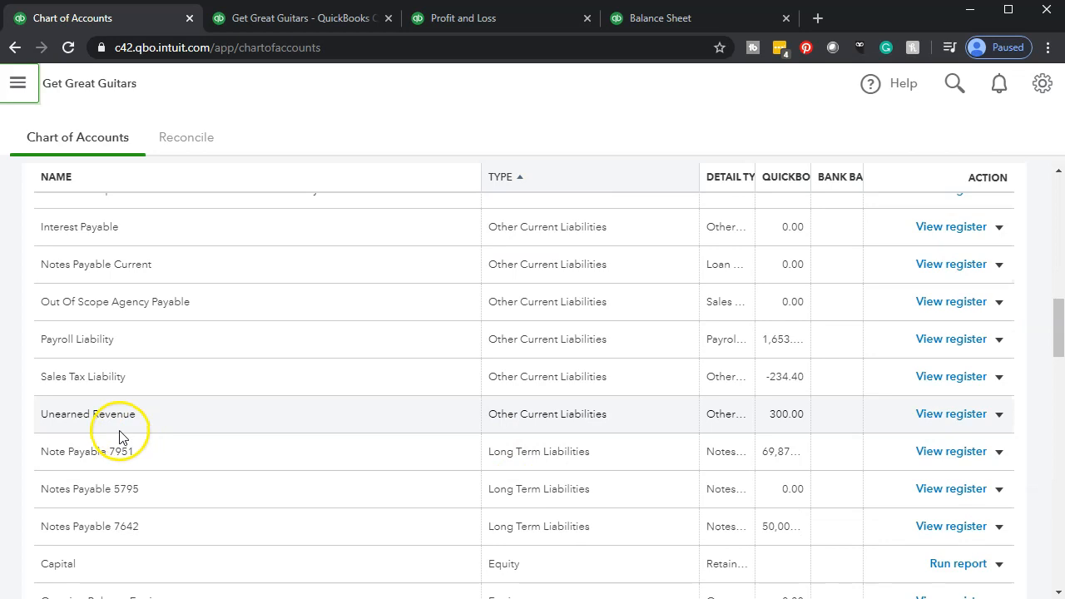
{"action": "left_click", "coordinate": [943, 425]}
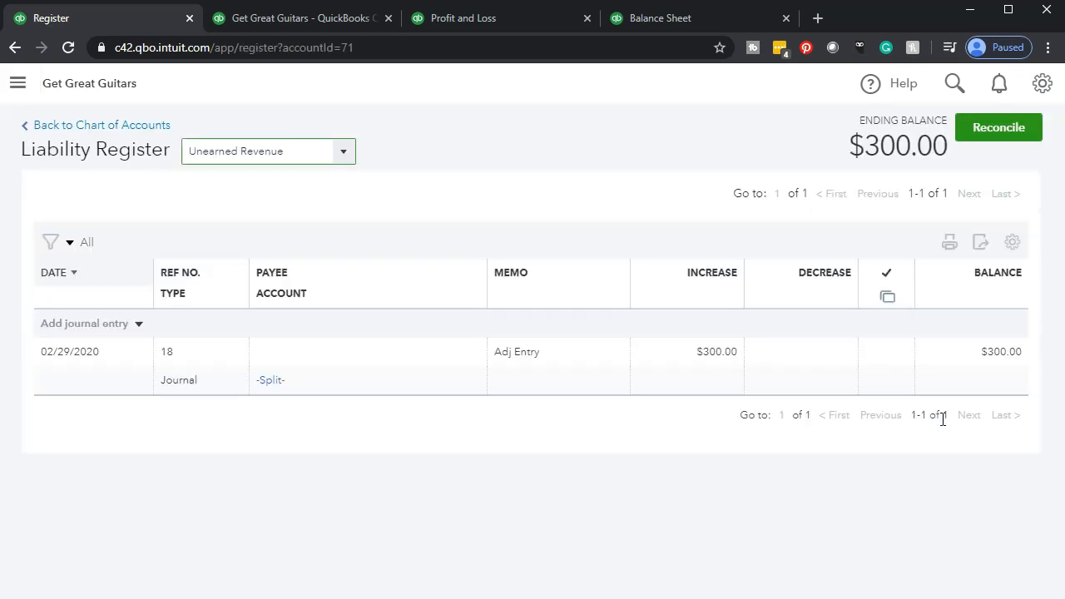
Start a new journal entry in the Unearned Revenue register dated 03/01/2020.
{"action": "left_click", "coordinate": [139, 325]}
{"action": "left_click", "coordinate": [113, 376]}
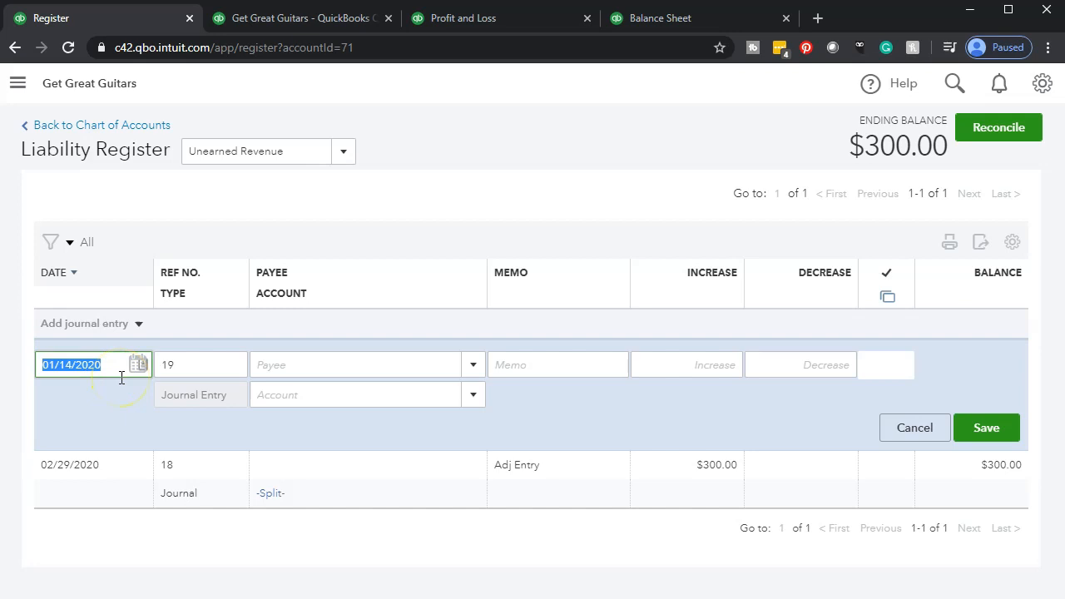
{"action": "type", "text": "0"}
{"action": "type", "text": "3/01/"}
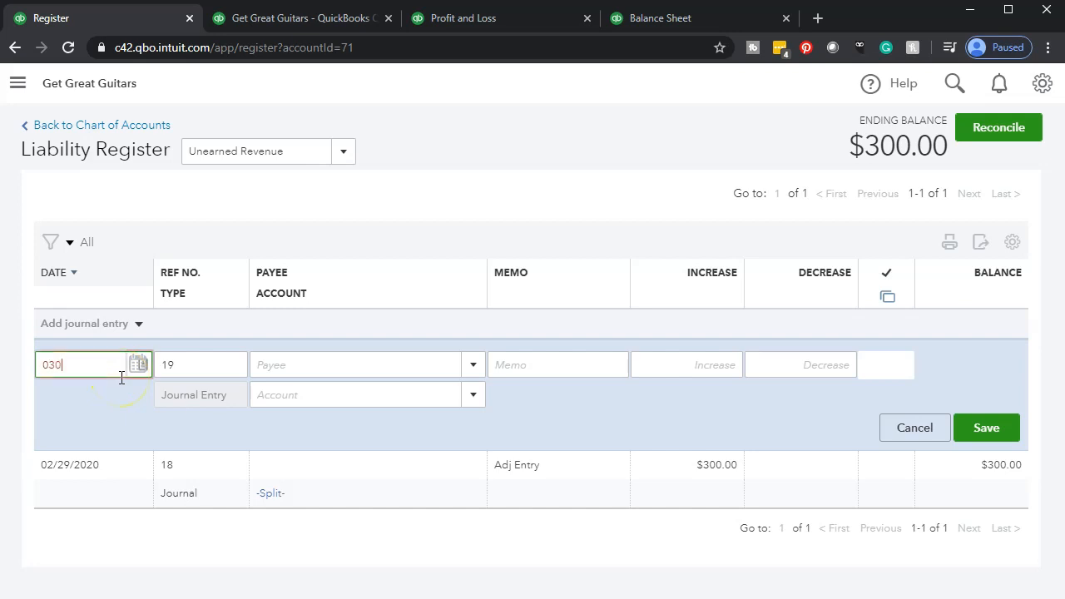
{"action": "type", "text": "2020"}
{"action": "key", "text": "Tab"}
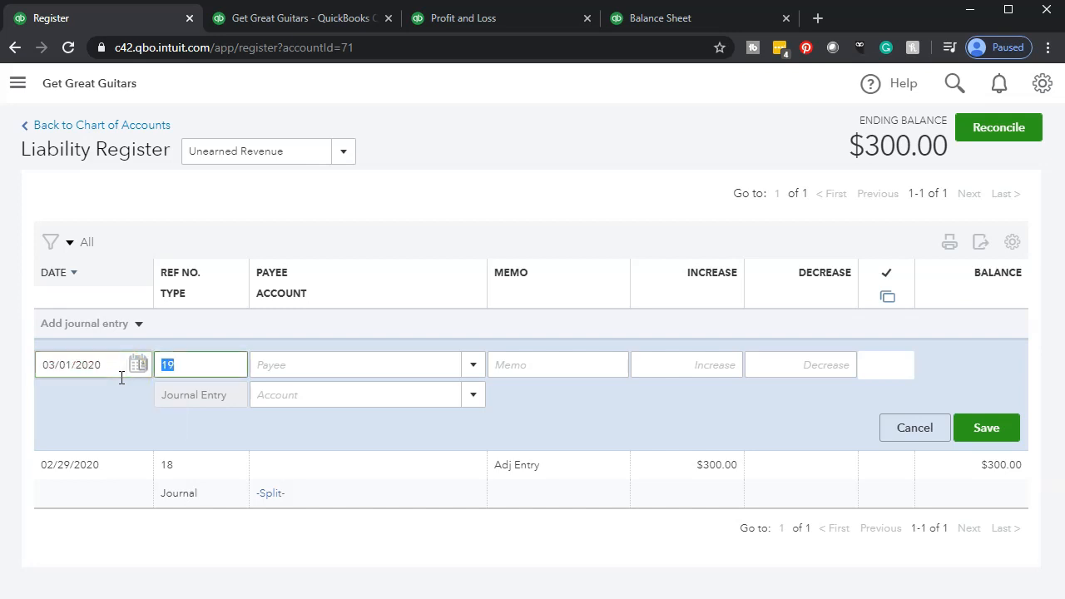
Give the journal entry the memo "Reversing entry" and a decrease of 300, leaving the payee blank.
{"action": "key", "text": "Tab"}
{"action": "key", "text": "Tab"}
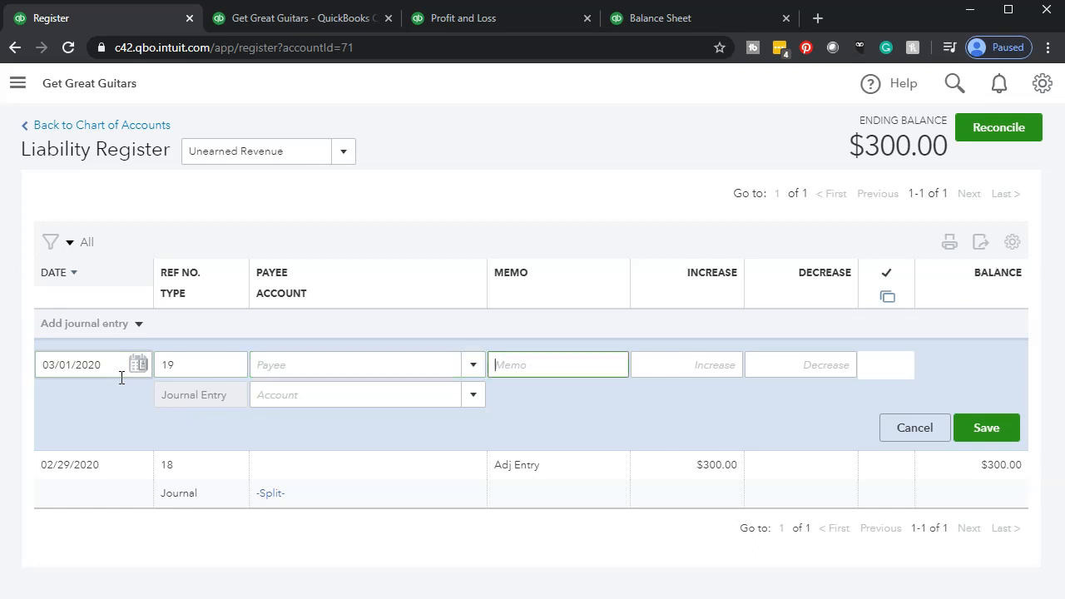
{"action": "type", "text": "Reversing entry"}
{"action": "key", "text": "Tab"}
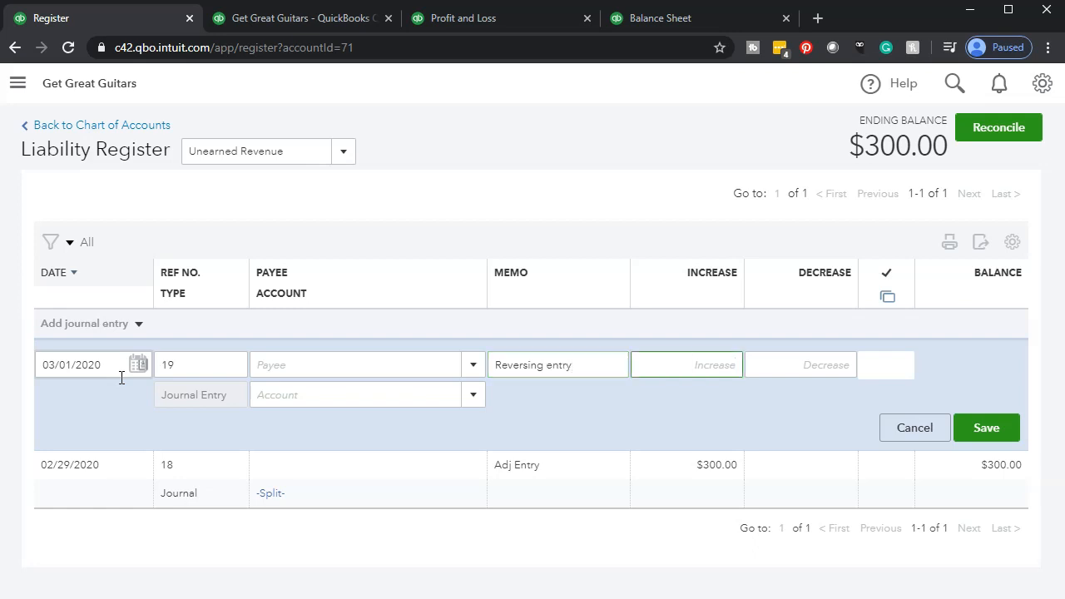
{"action": "key", "text": "Tab"}
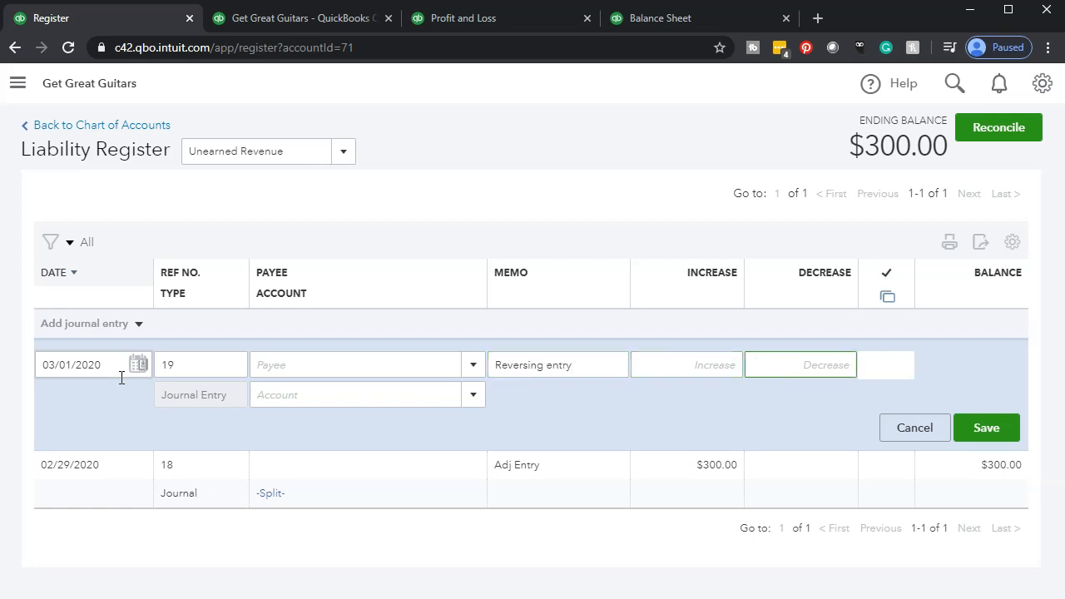
{"action": "type", "text": "300"}
{"action": "key", "text": "Tab"}
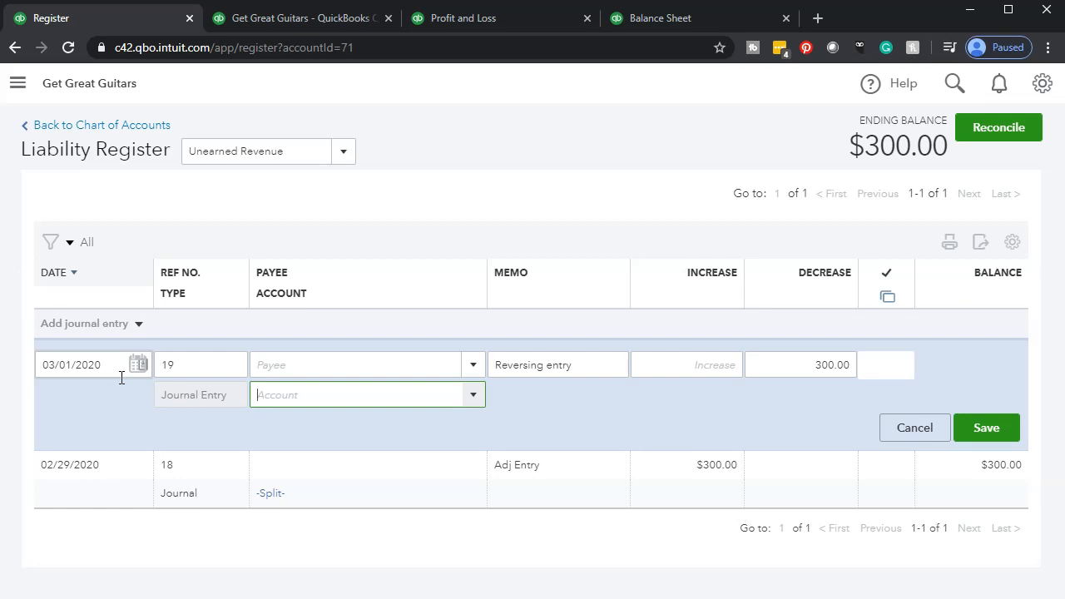
Choose Accounts Receivable (A/R) as the journal entry's offsetting account and try to save the entry.
{"action": "type", "text": "Accounts Receivable (A/R"}
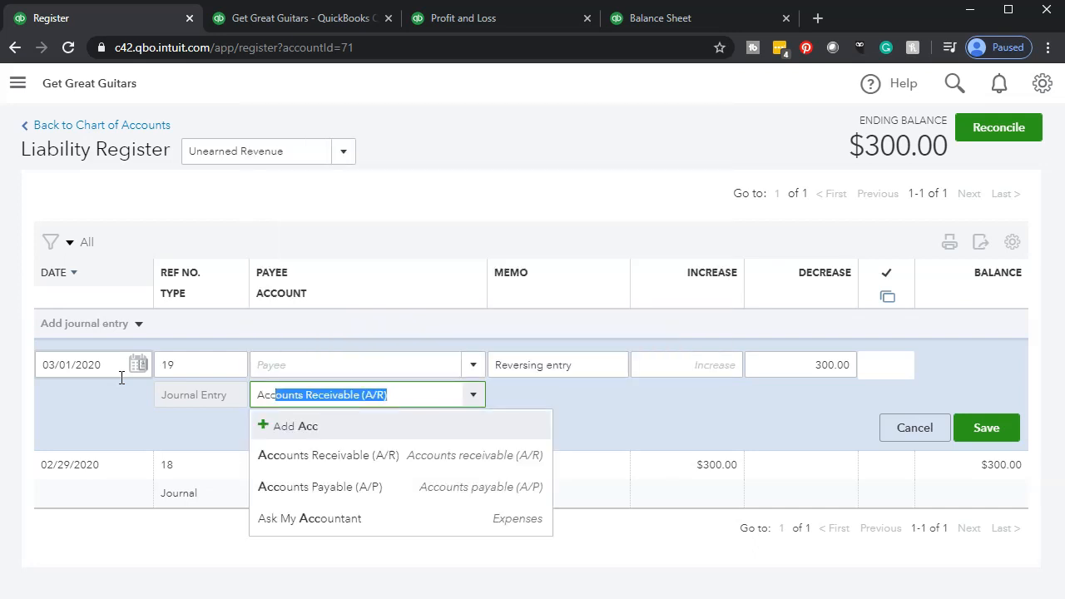
{"action": "left_click", "coordinate": [380, 456]}
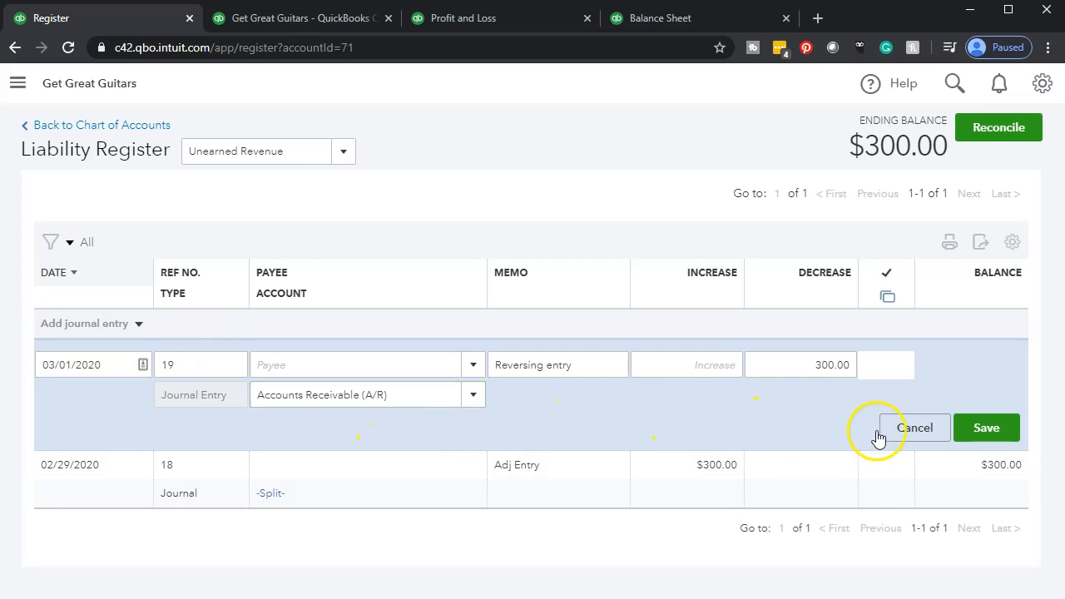
{"action": "left_click", "coordinate": [980, 436]}
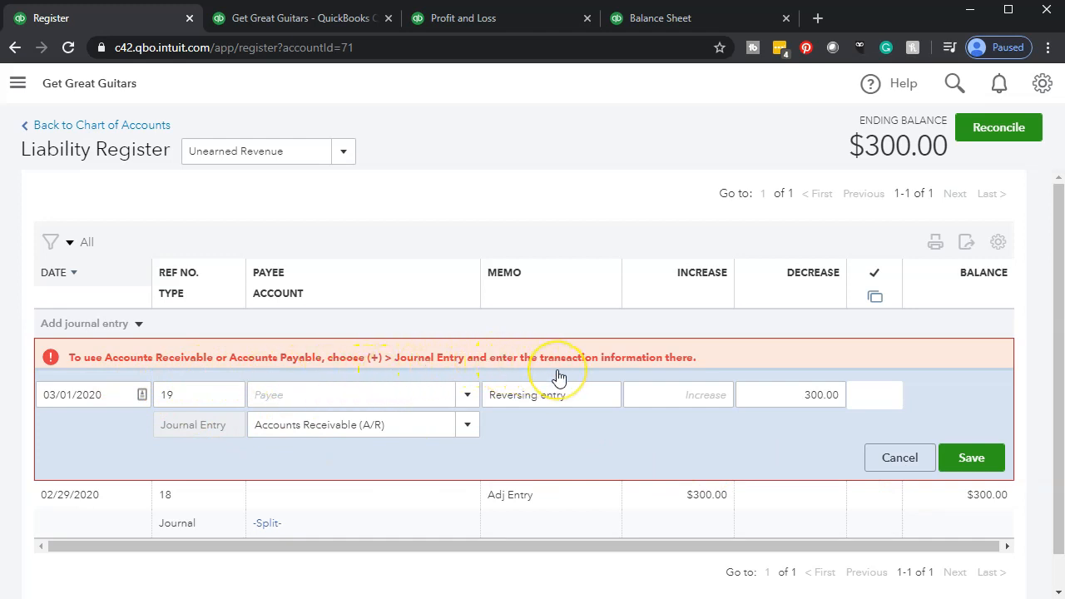
Set the journal entry's offsetting account to Job Supplies.
{"action": "left_click", "coordinate": [223, 429]}
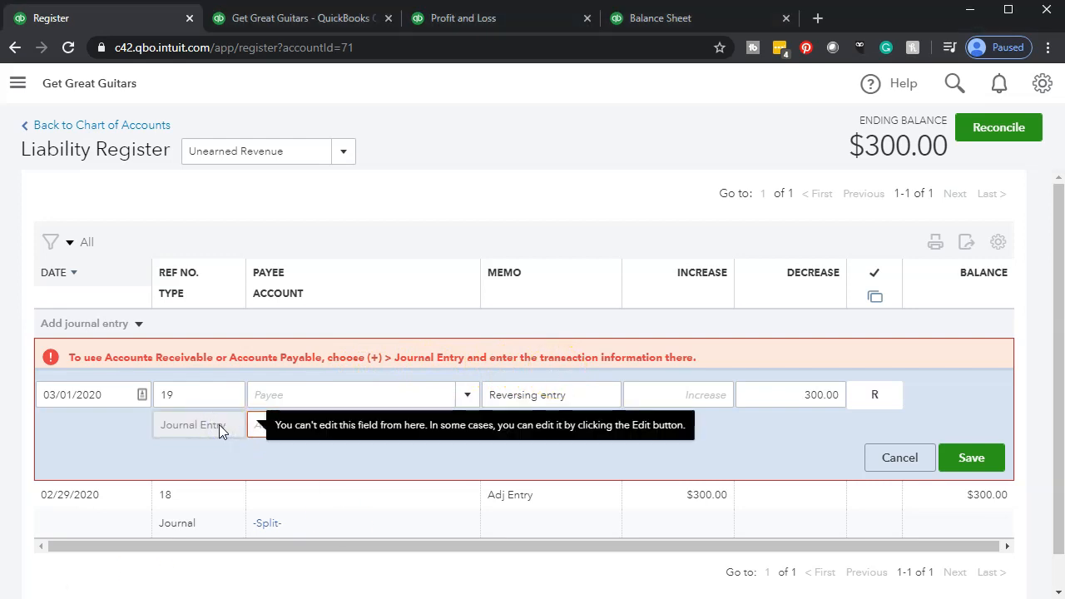
{"action": "left_click", "coordinate": [468, 424]}
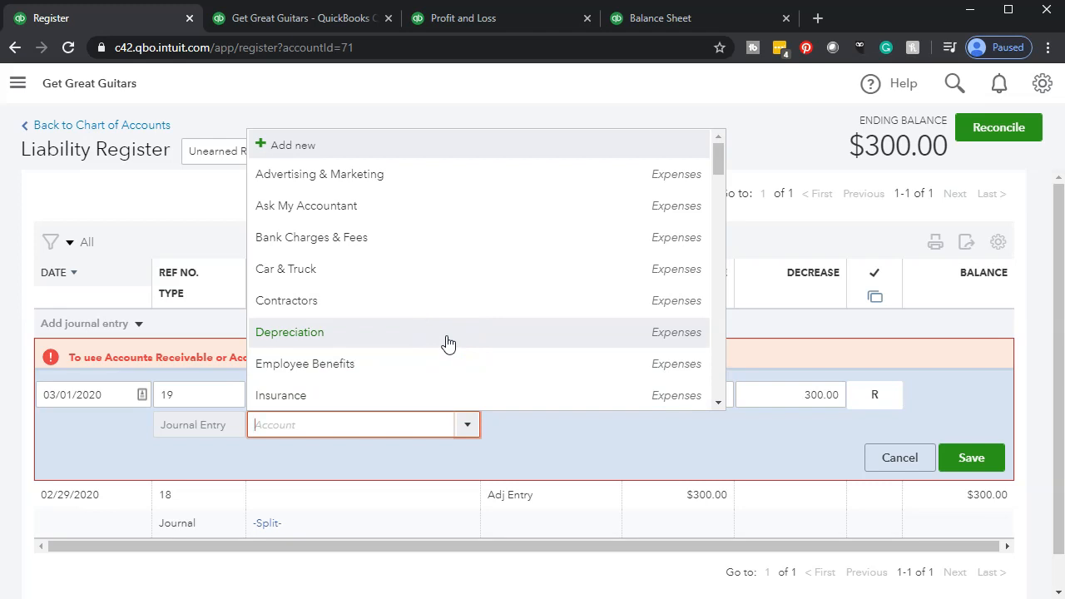
{"action": "scroll", "coordinate": [430, 375], "scroll_direction": "down", "scroll_amount": 1}
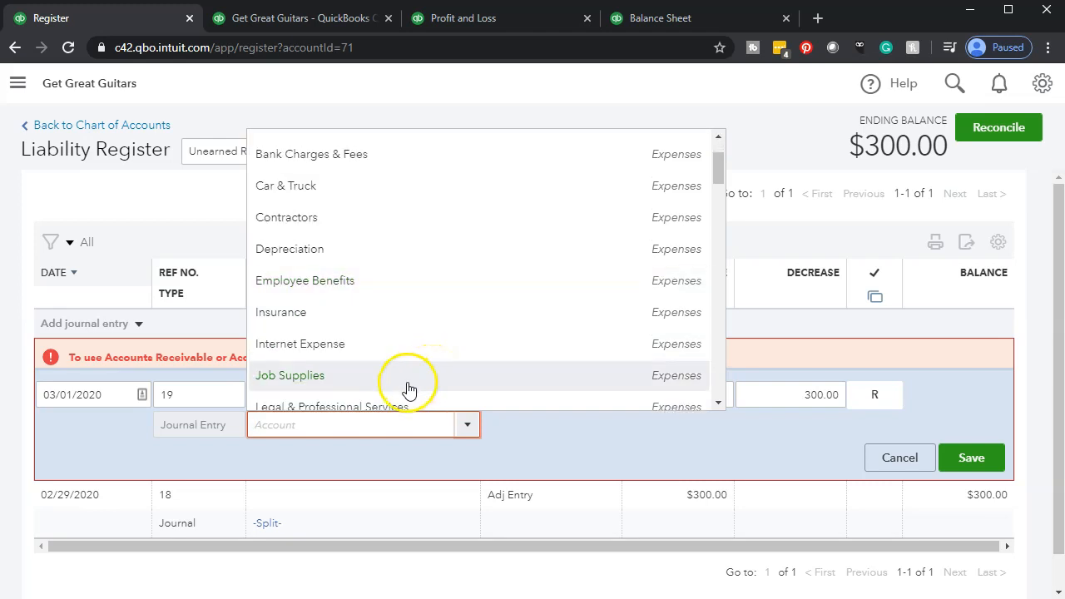
{"action": "left_click", "coordinate": [408, 379]}
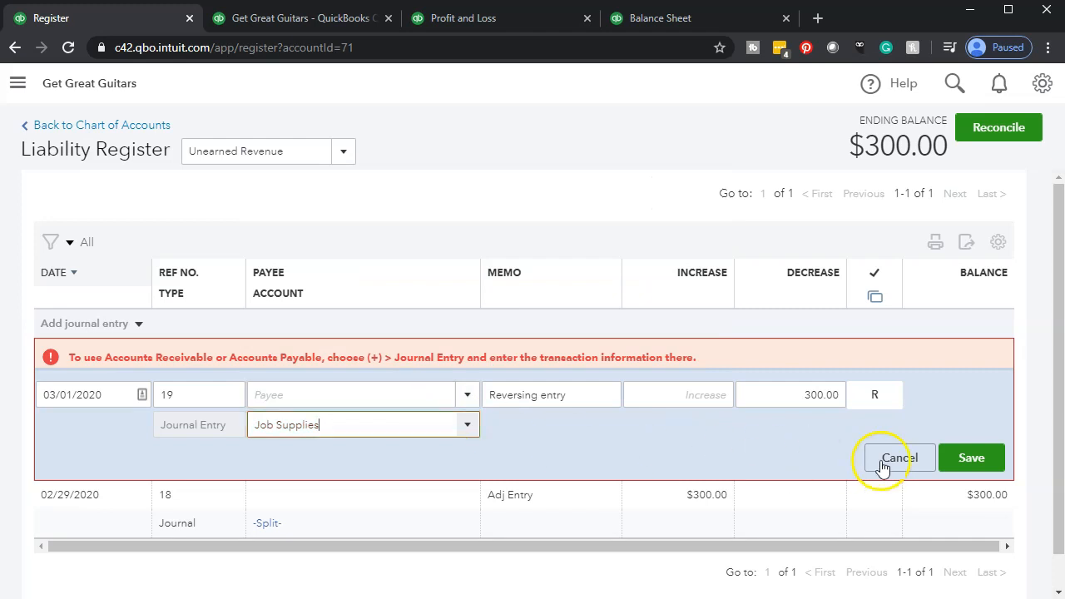
Save the Job Supplies reversing entry in the register and open it in the full journal entry form for editing.
{"action": "left_click", "coordinate": [968, 459]}
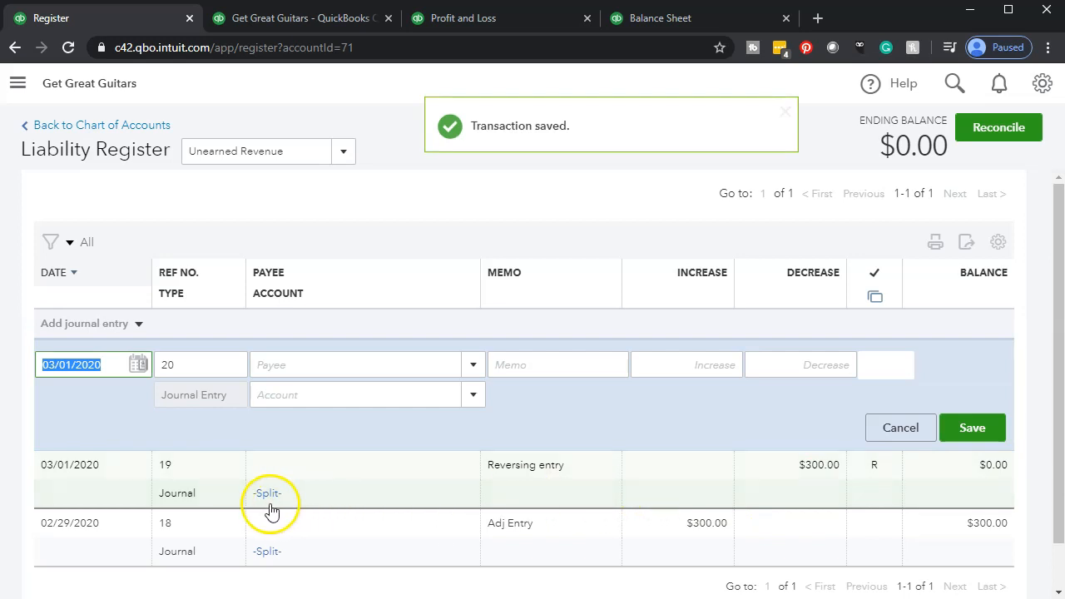
{"action": "mouse_move", "coordinate": [267, 501]}
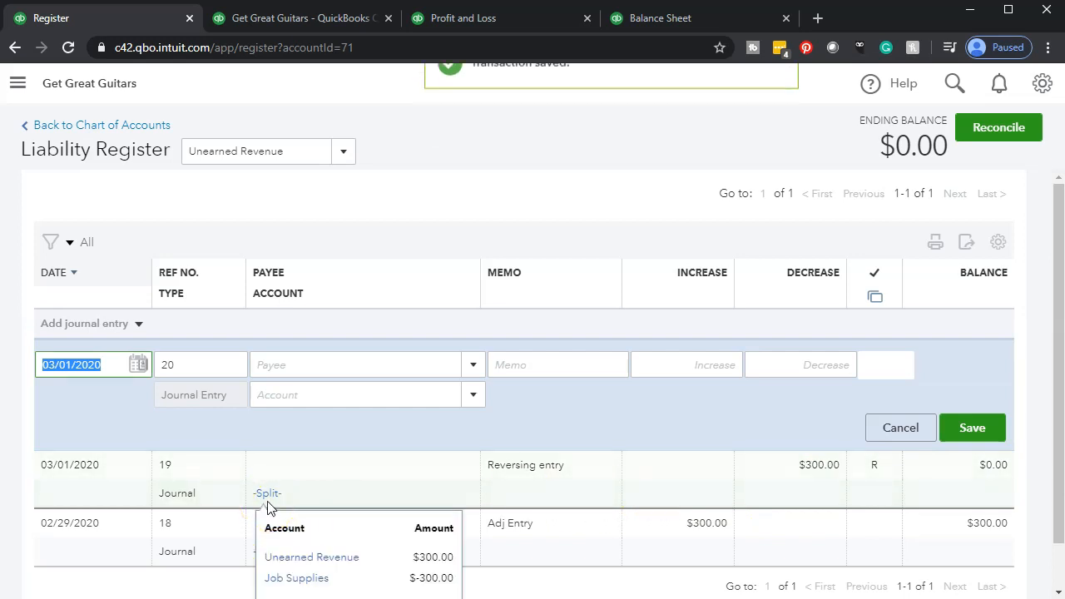
{"action": "left_click", "coordinate": [267, 501]}
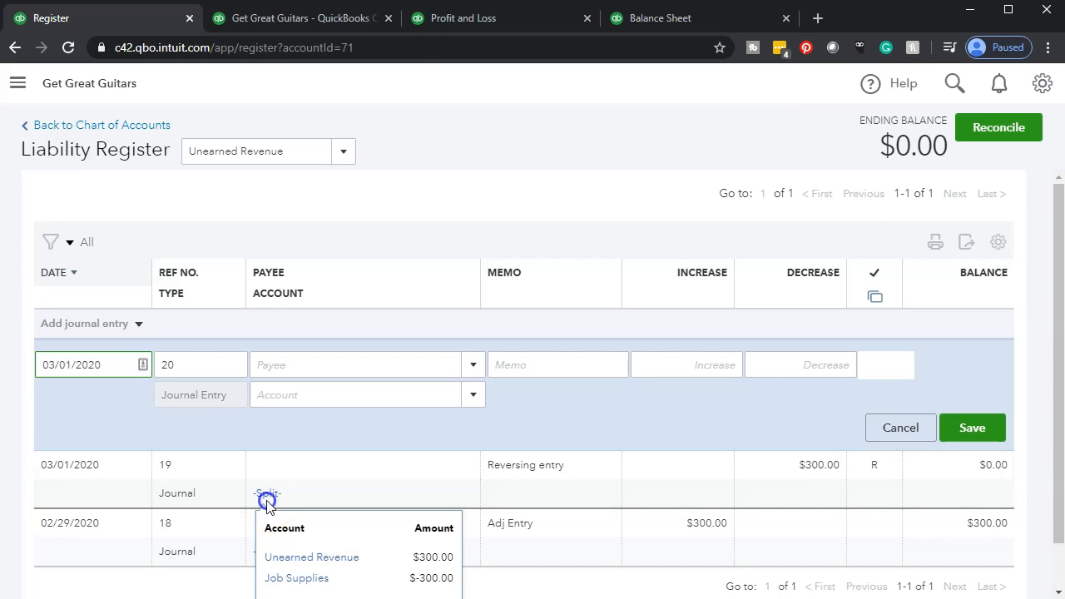
{"action": "left_click", "coordinate": [268, 499]}
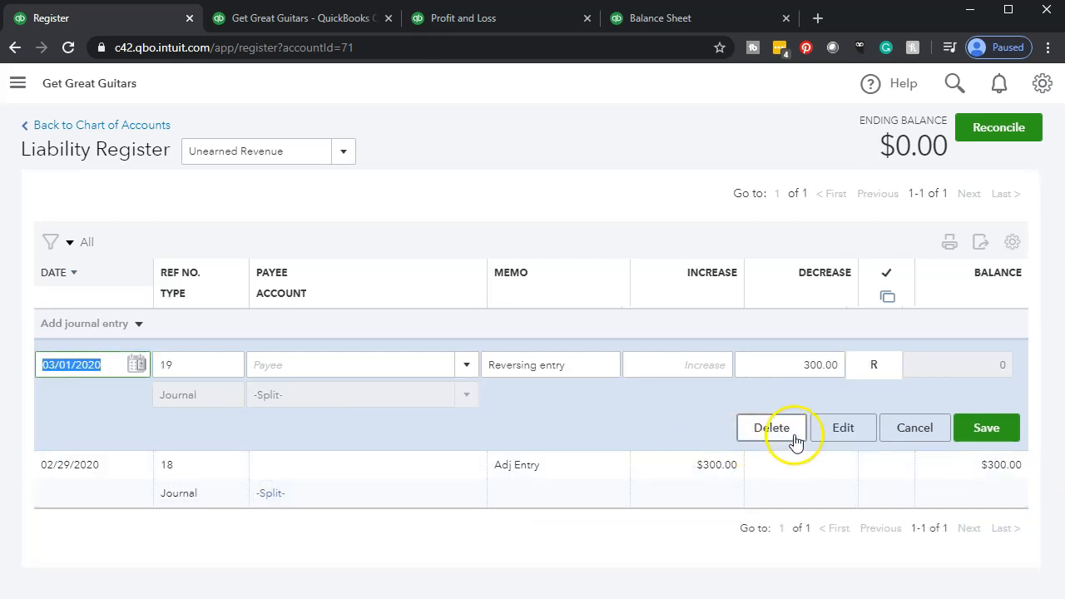
{"action": "left_click", "coordinate": [838, 431]}
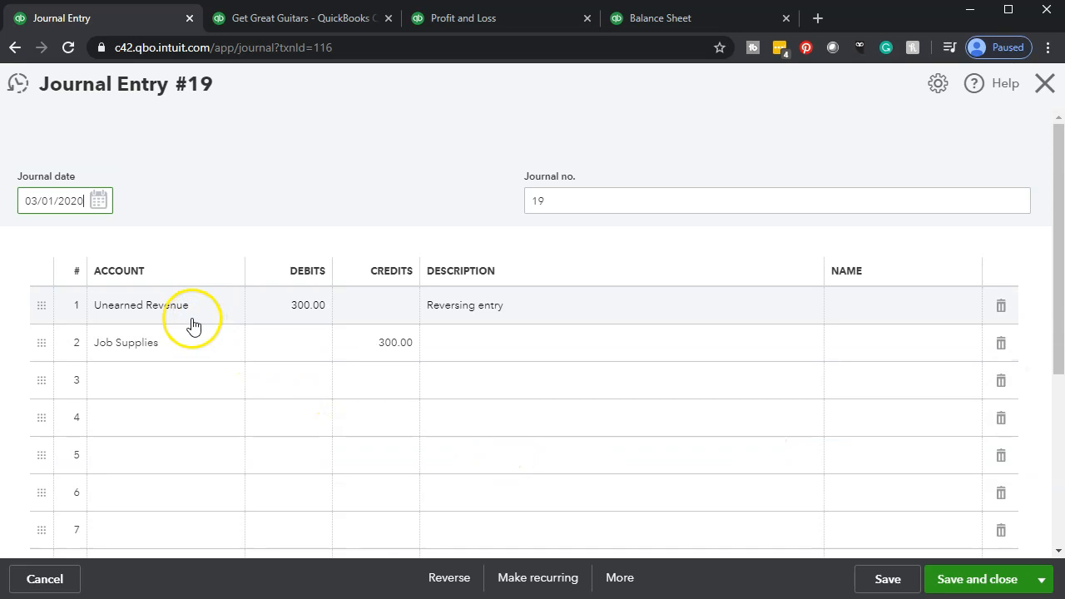
Change the account on the journal entry's 300.00 credit line to Accounts Receivable (A/R).
{"action": "left_click", "coordinate": [181, 343]}
{"action": "type", "text": "Acc"}
{"action": "key", "text": "Down"}
{"action": "key", "text": "Tab"}
{"action": "key", "text": "Tab"}
{"action": "key", "text": "Tab"}
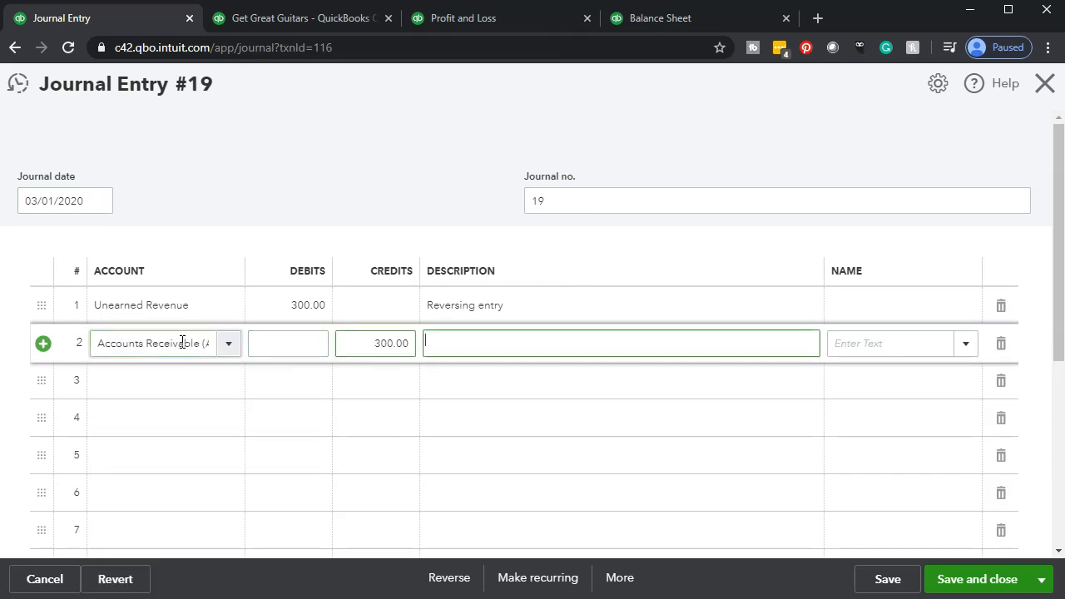
Check the customer in the customer balance report and assign String Music as the name on the Accounts Receivable line.
{"action": "left_click", "coordinate": [913, 355]}
{"action": "left_click", "coordinate": [282, 18]}
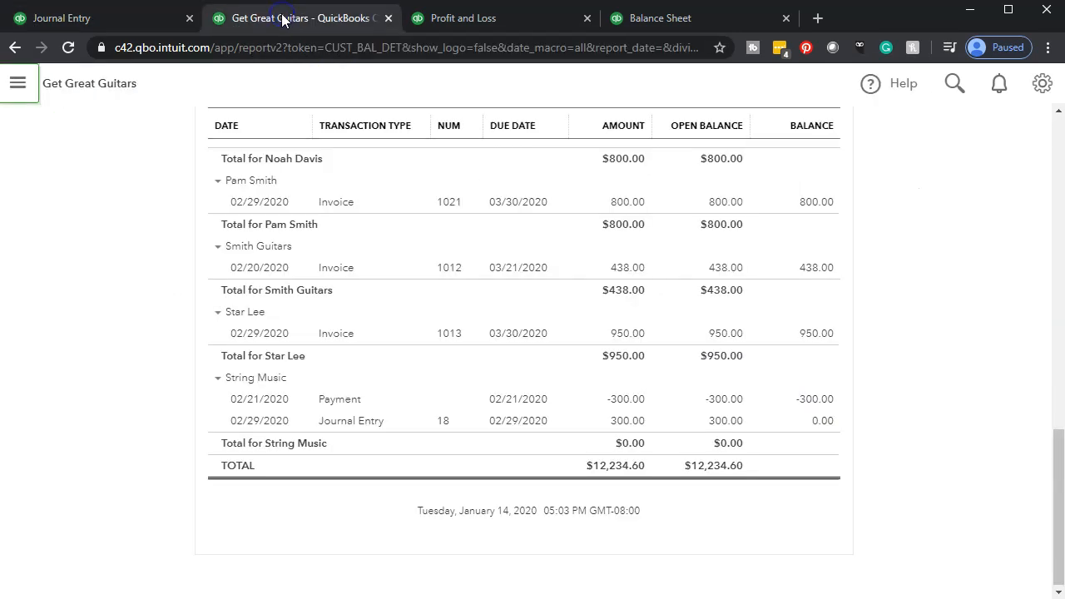
{"action": "left_click", "coordinate": [133, 18]}
{"action": "left_click", "coordinate": [927, 339]}
{"action": "type", "text": "String Music"}
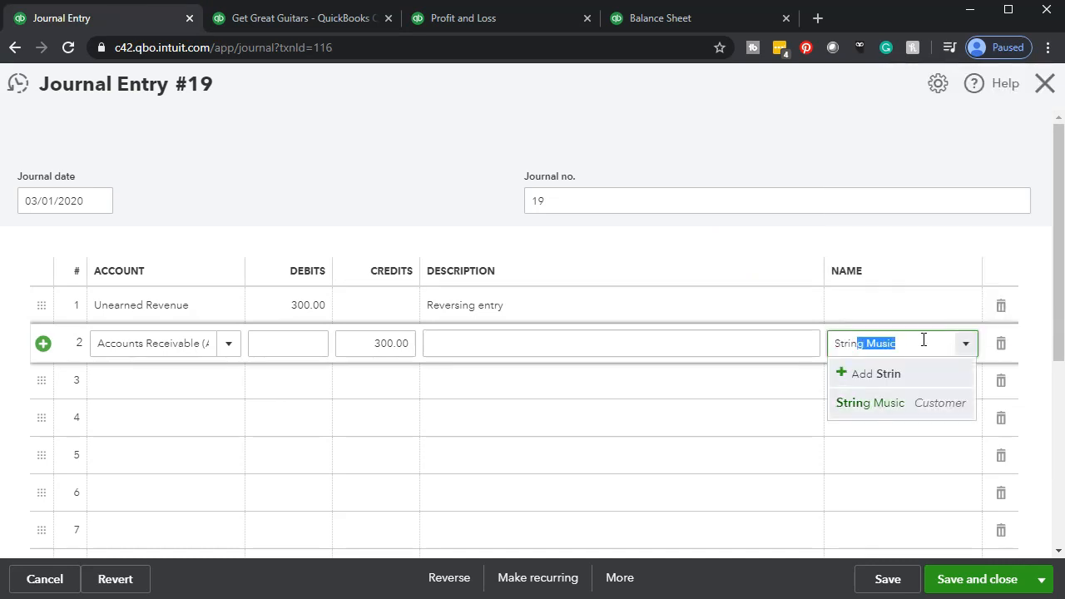
{"action": "key", "text": "Return"}
{"action": "key", "text": "Tab"}
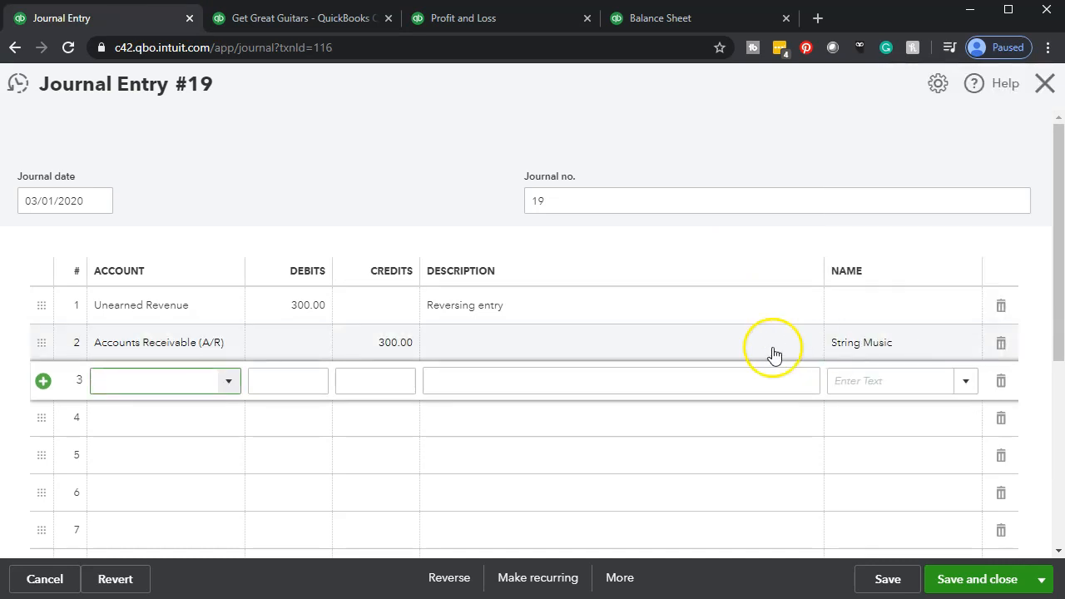
Copy the "Reversing entry" description to the Accounts Receivable line, then save and close the journal entry, accepting the change to the reconciled transaction.
{"action": "left_click", "coordinate": [521, 309]}
{"action": "key", "text": "ctrl+c"}
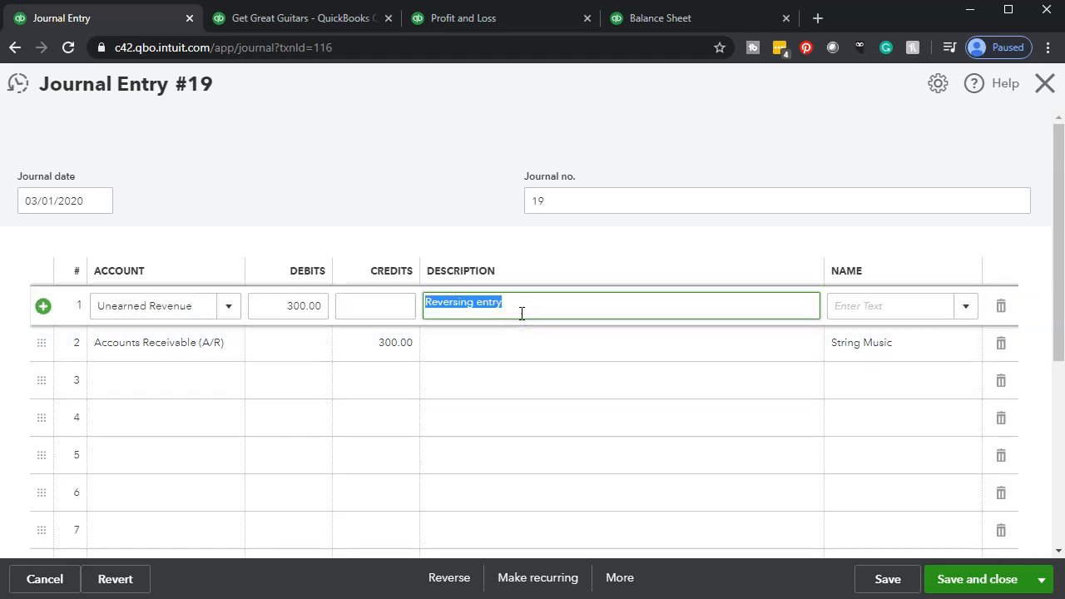
{"action": "left_click", "coordinate": [508, 343]}
{"action": "key", "text": "ctrl+v"}
{"action": "key", "text": "Tab"}
{"action": "key", "text": "Tab"}
{"action": "key", "text": "Tab"}
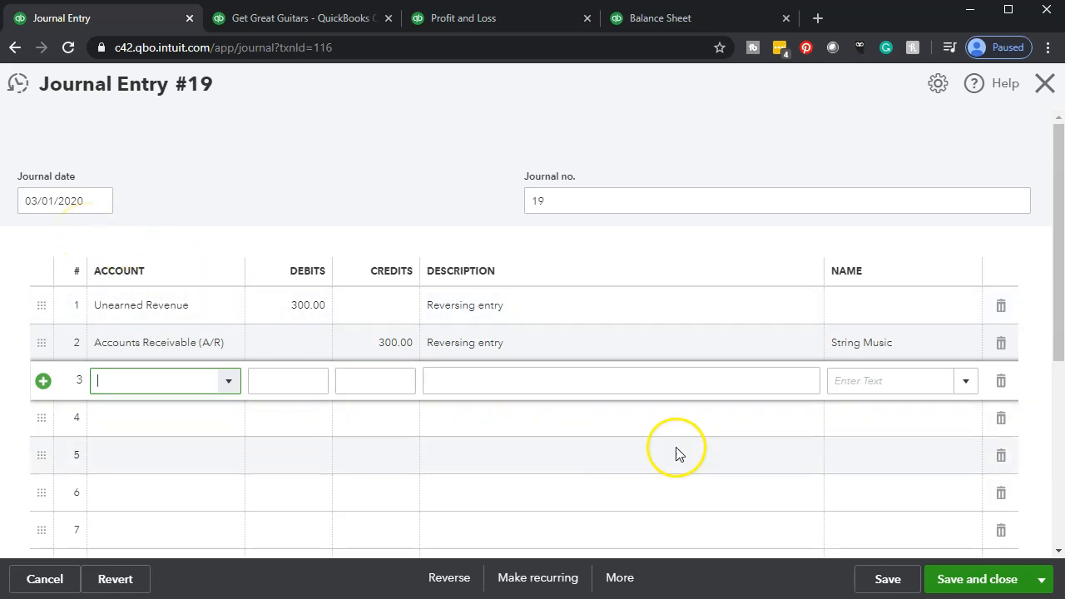
{"action": "left_click", "coordinate": [951, 581]}
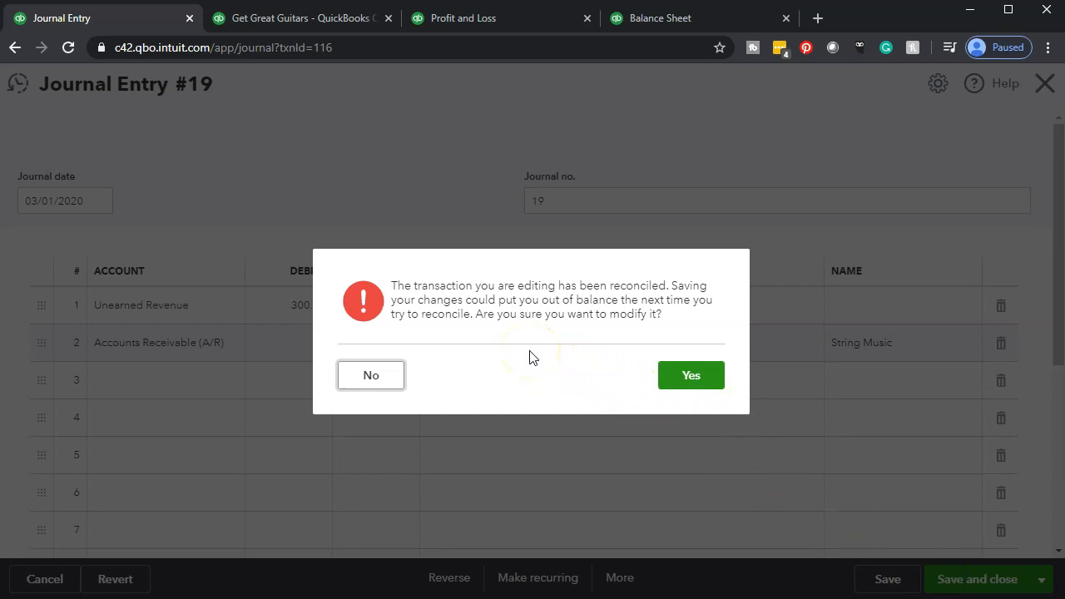
{"action": "left_click", "coordinate": [679, 390]}
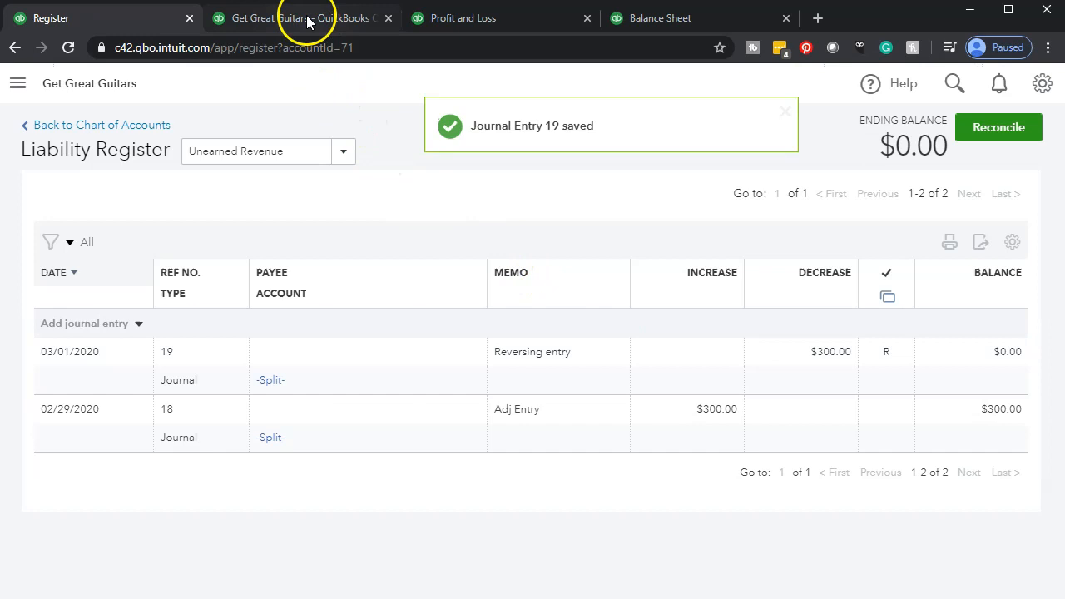
Reload the Balance Sheet report, hide the navigation menu and enlarge the page to 125%.
{"action": "left_click", "coordinate": [628, 17]}
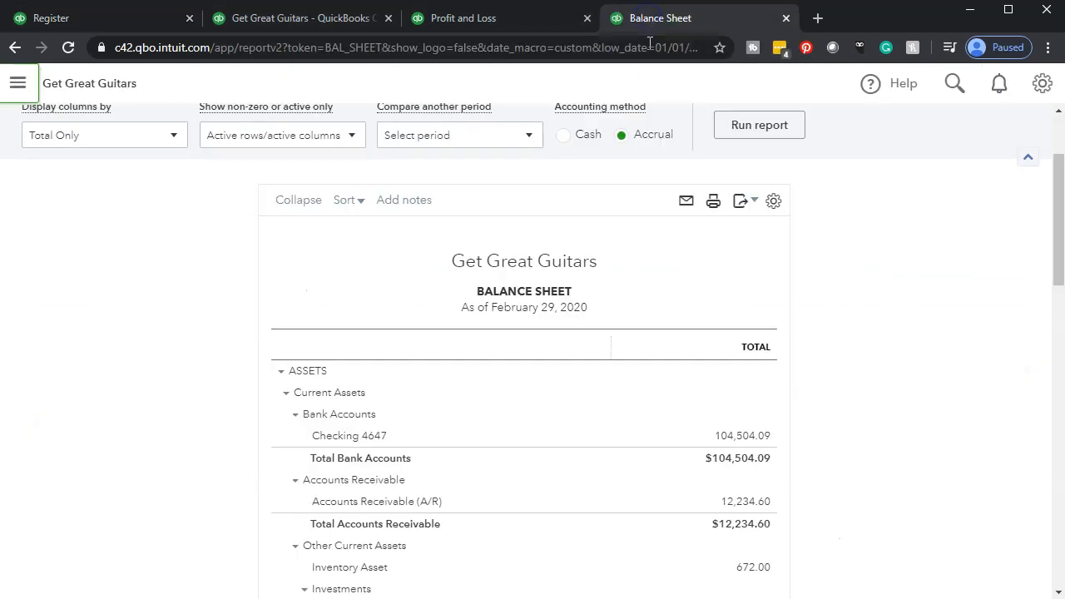
{"action": "left_click", "coordinate": [491, 48]}
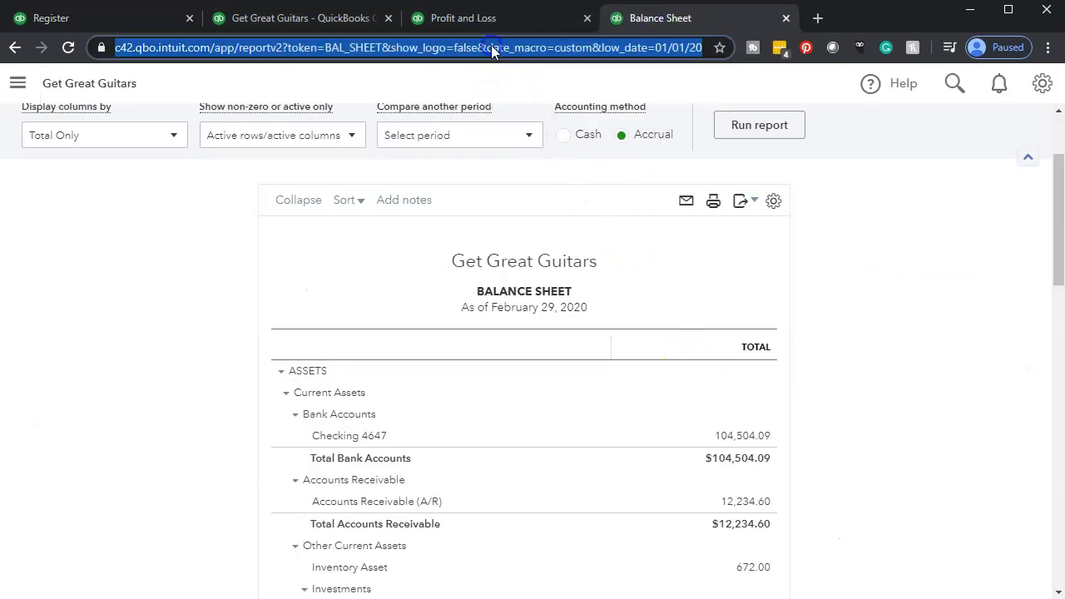
{"action": "key", "text": "Return"}
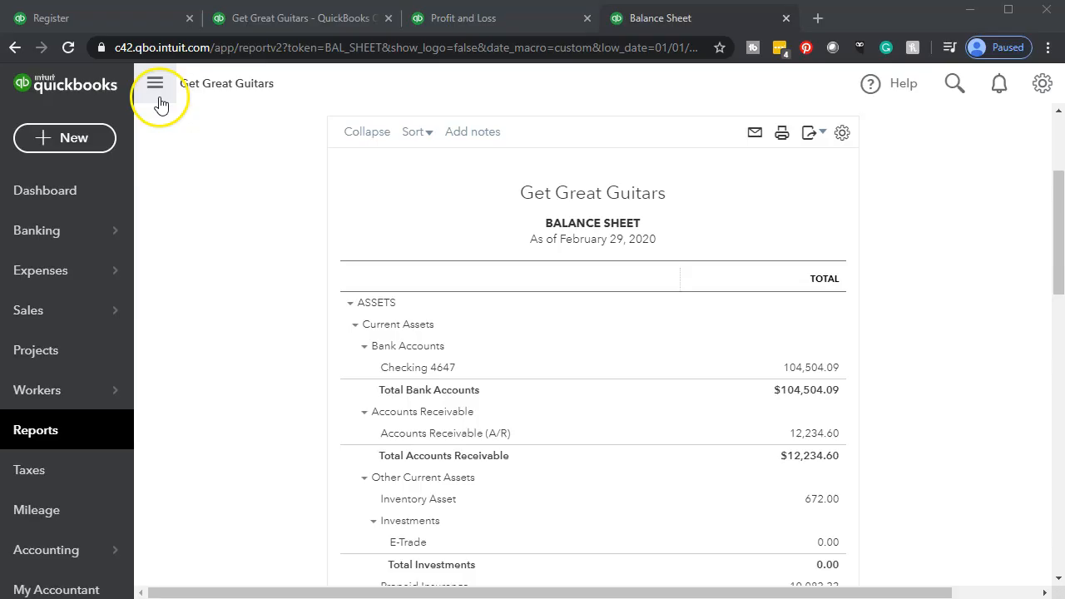
{"action": "left_click", "coordinate": [157, 86]}
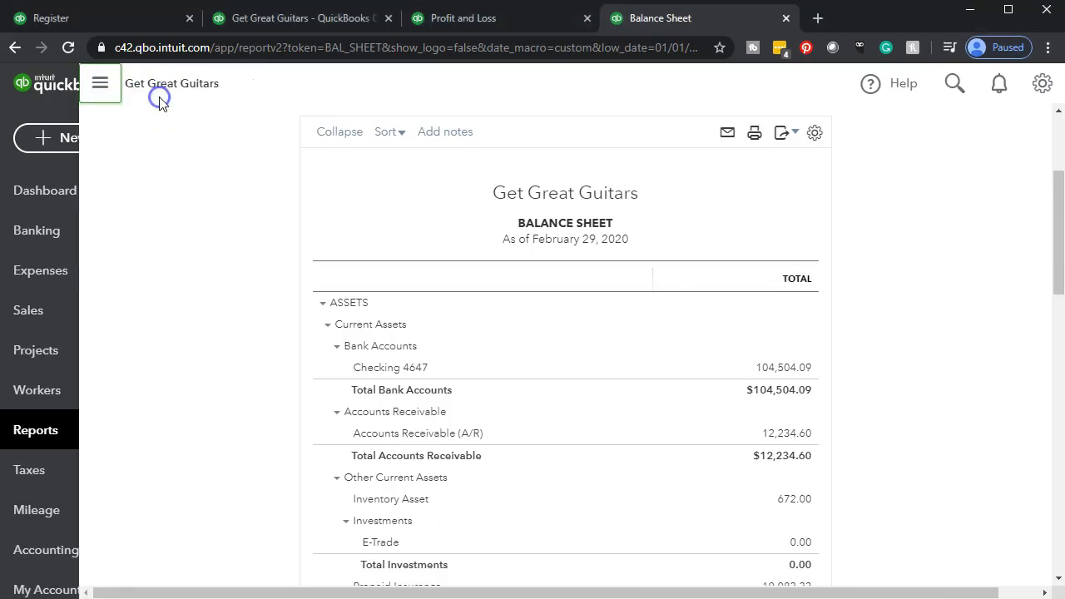
{"action": "key", "text": "ctrl+plus"}
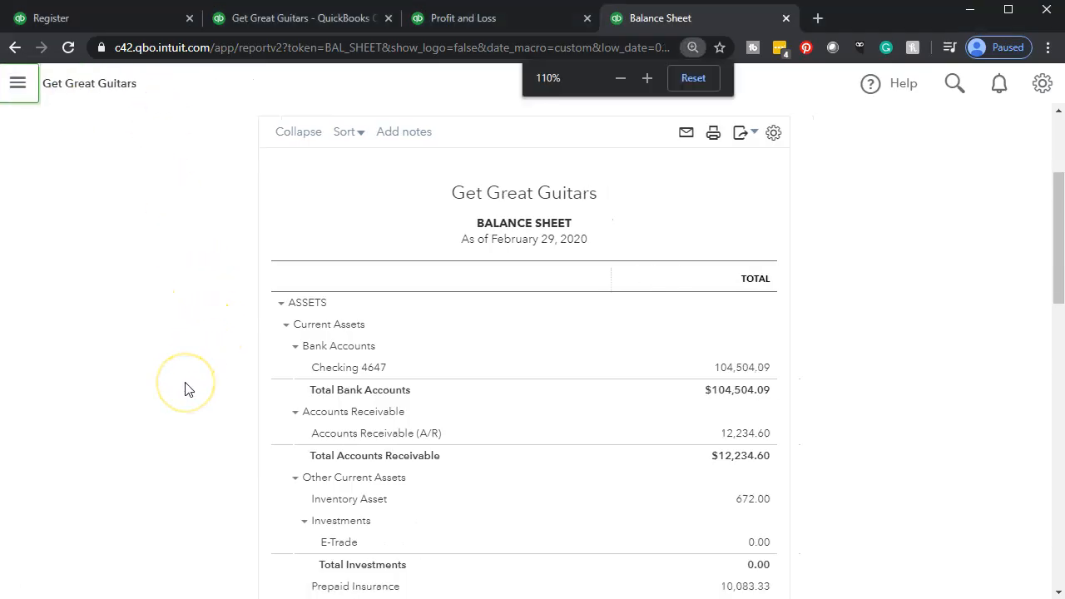
{"action": "key", "text": "ctrl+plus"}
{"action": "scroll", "coordinate": [187, 403], "scroll_direction": "down", "scroll_amount": 3}
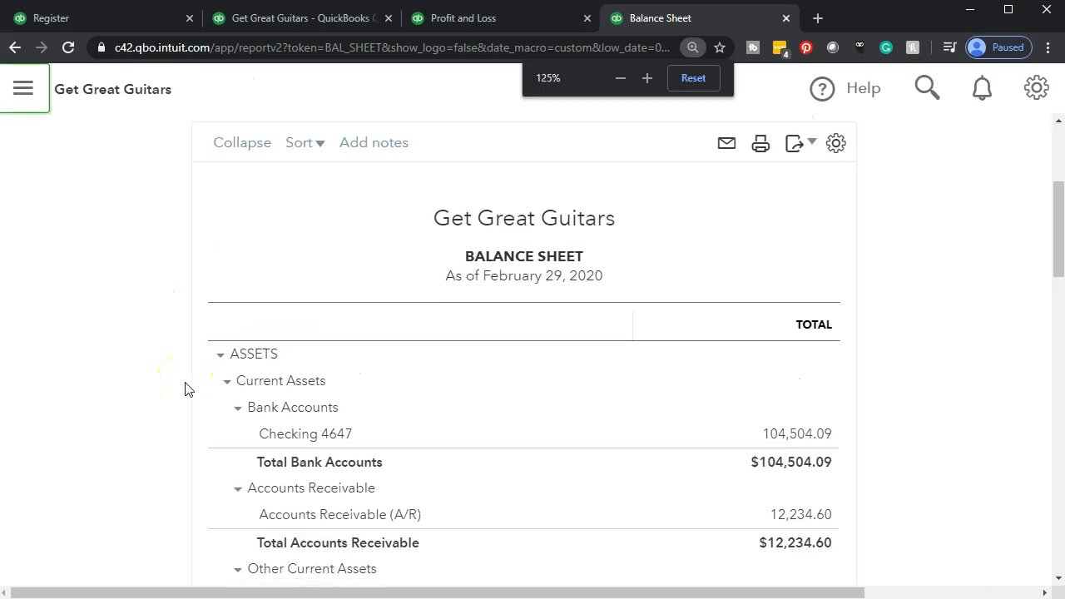
Open the transaction detail behind the Accounts Receivable balance on the Balance Sheet and look through its entries.
{"action": "left_click", "coordinate": [774, 358]}
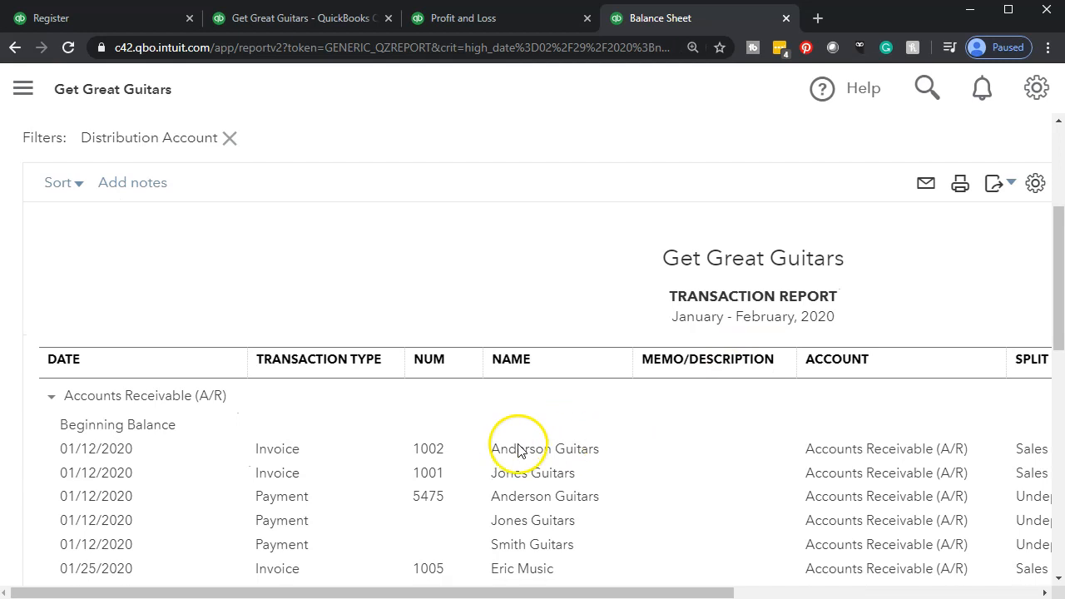
{"action": "scroll", "coordinate": [312, 463], "scroll_direction": "down", "scroll_amount": 2}
{"action": "scroll", "coordinate": [308, 462], "scroll_direction": "down", "scroll_amount": 10}
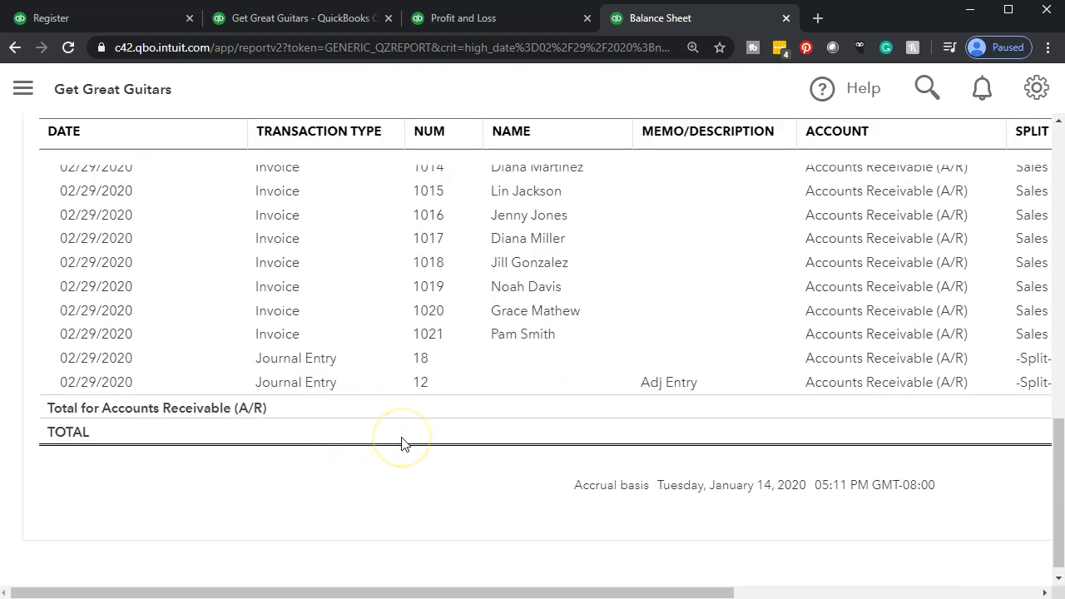
Rerun the Accounts Receivable transaction report with the end date 03/31/2020 and examine the amounts and balances of the March reversing entries.
{"action": "scroll", "coordinate": [428, 354], "scroll_direction": "up", "scroll_amount": 15}
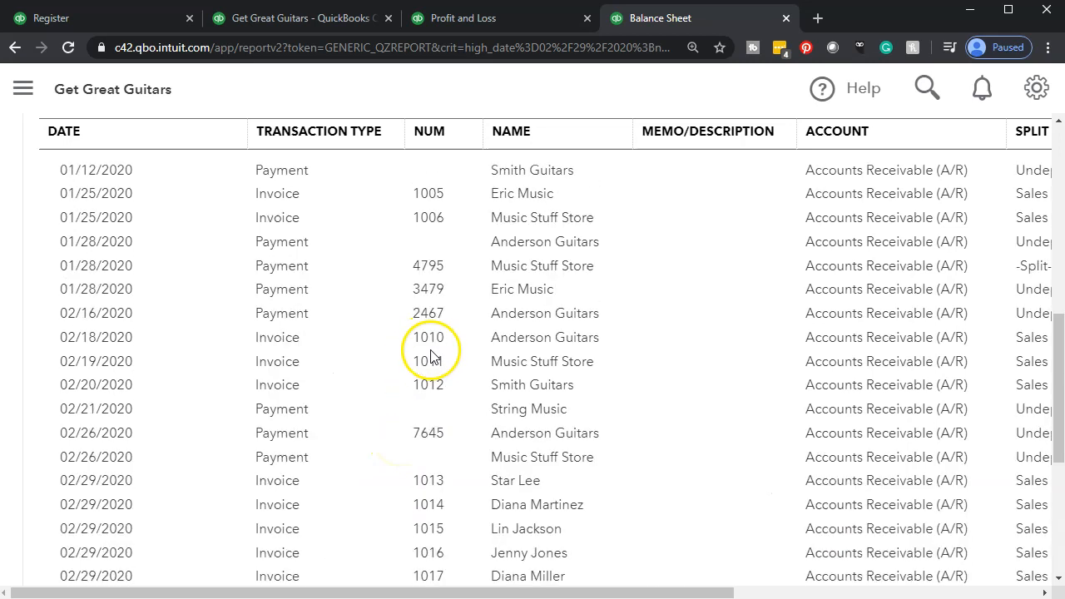
{"action": "left_click", "coordinate": [452, 248]}
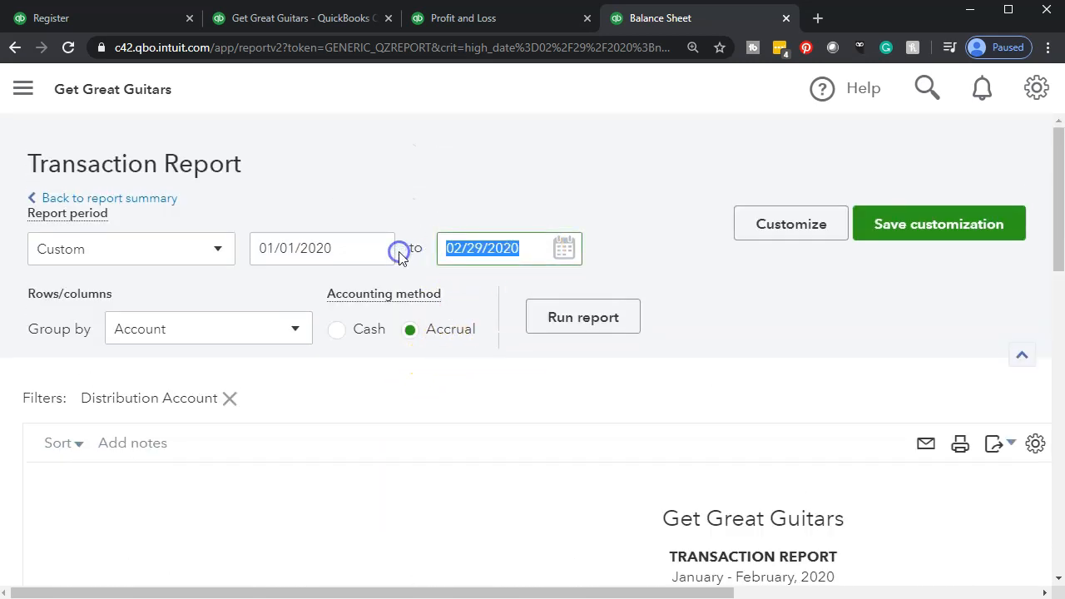
{"action": "type", "text": "033120"}
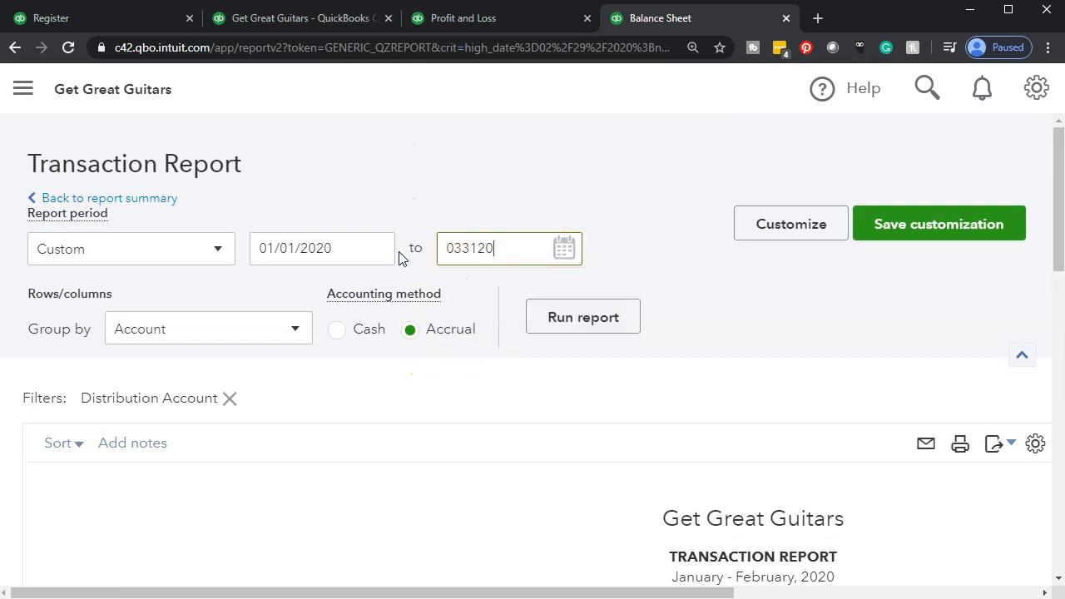
{"action": "key", "text": "Tab"}
{"action": "left_click", "coordinate": [592, 309]}
{"action": "scroll", "coordinate": [590, 305], "scroll_direction": "down", "scroll_amount": 3}
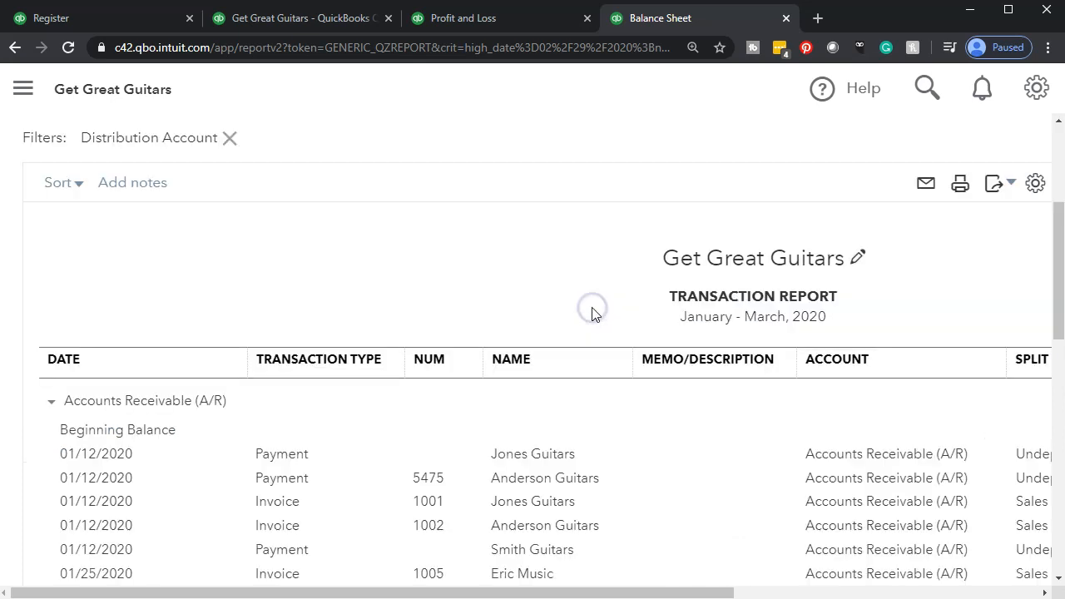
{"action": "scroll", "coordinate": [556, 366], "scroll_direction": "down", "scroll_amount": 10}
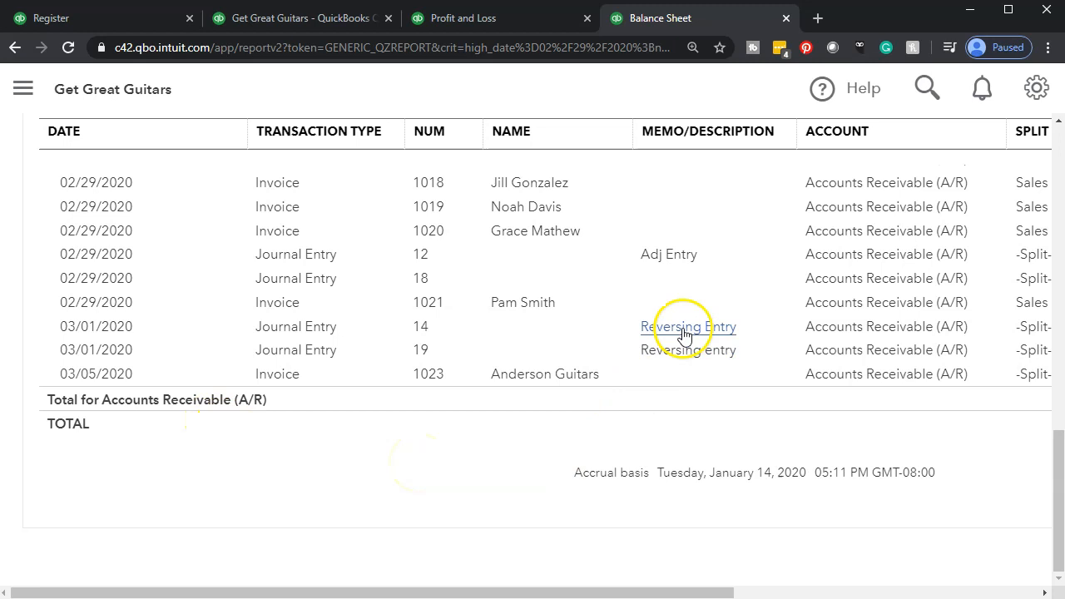
{"action": "left_click_drag", "start_coordinate": [698, 593], "coordinate": [993, 589]}
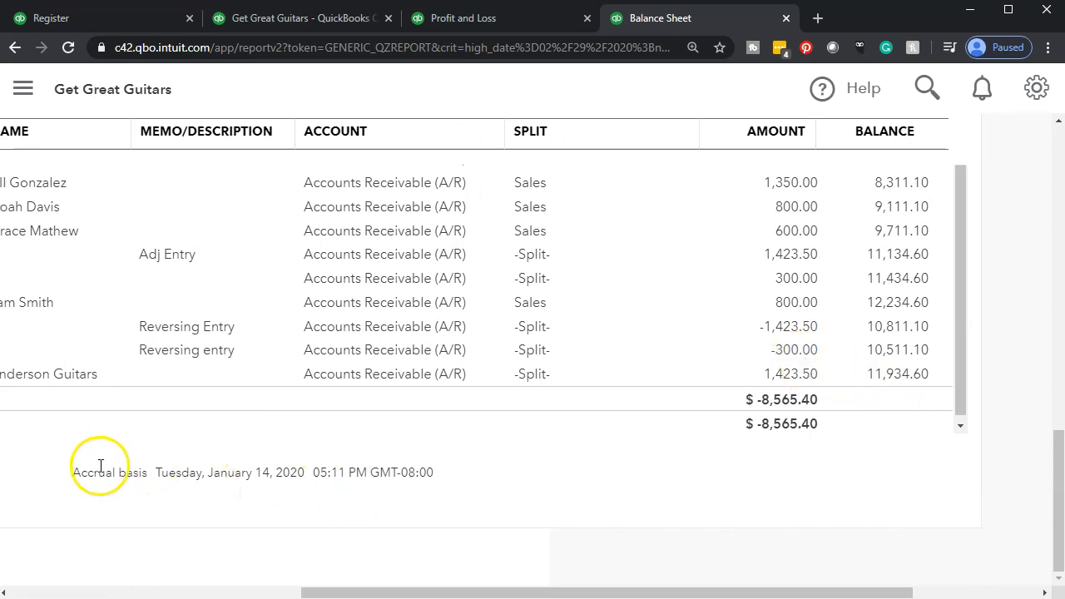
Return to the Balance Sheet summary and open the transaction detail behind the Unearned Revenue balance.
{"action": "scroll", "coordinate": [99, 467], "scroll_direction": "up", "scroll_amount": 10}
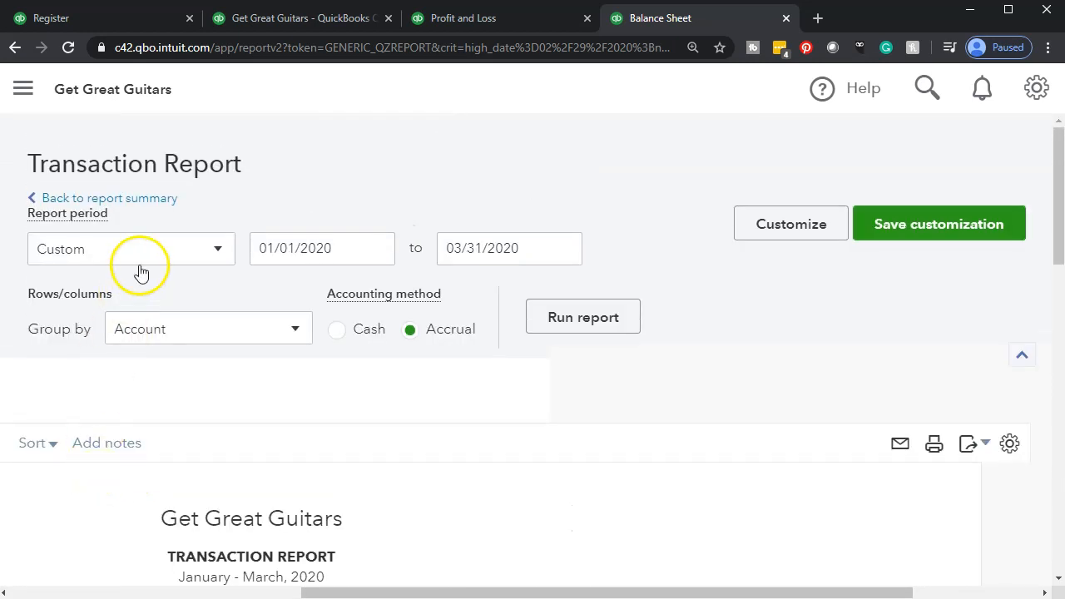
{"action": "left_click", "coordinate": [143, 200]}
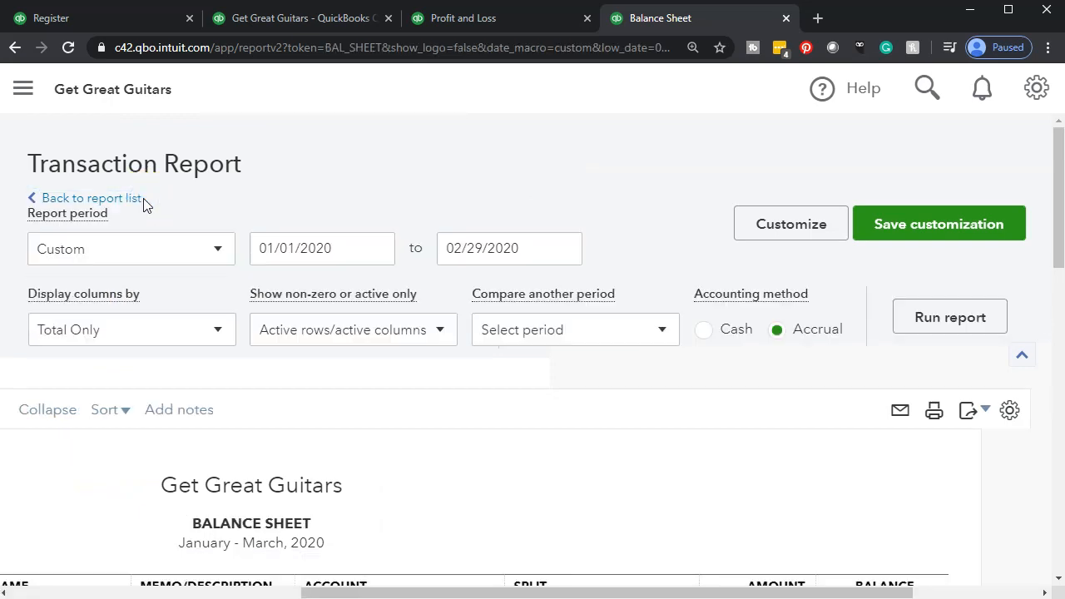
{"action": "scroll", "coordinate": [247, 219], "scroll_direction": "down", "scroll_amount": 5}
{"action": "scroll", "coordinate": [250, 441], "scroll_direction": "down", "scroll_amount": 5}
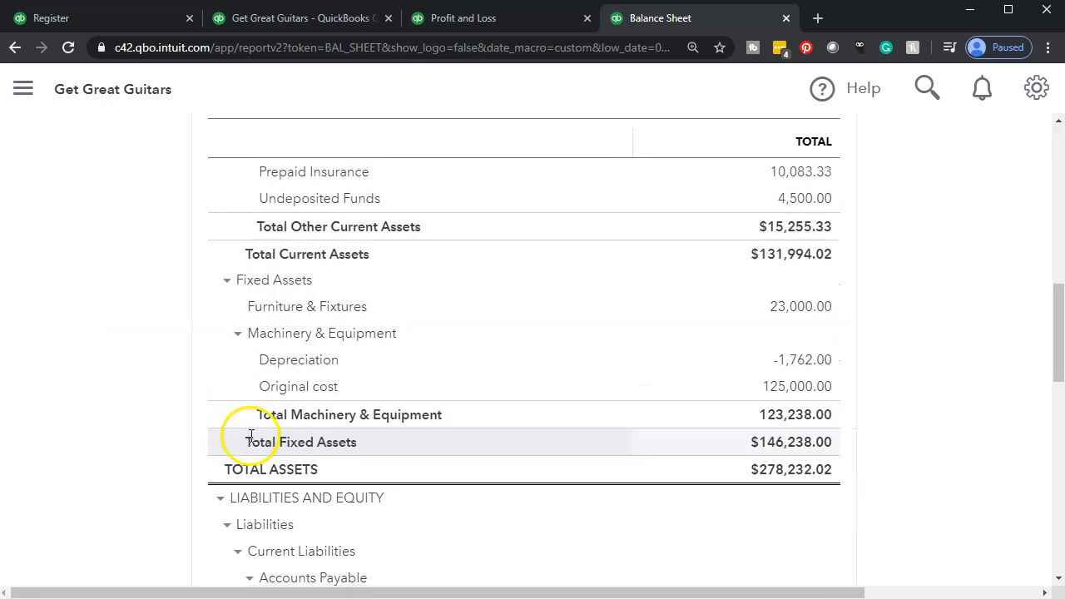
{"action": "scroll", "coordinate": [238, 436], "scroll_direction": "down", "scroll_amount": 3}
{"action": "scroll", "coordinate": [240, 439], "scroll_direction": "down", "scroll_amount": 3}
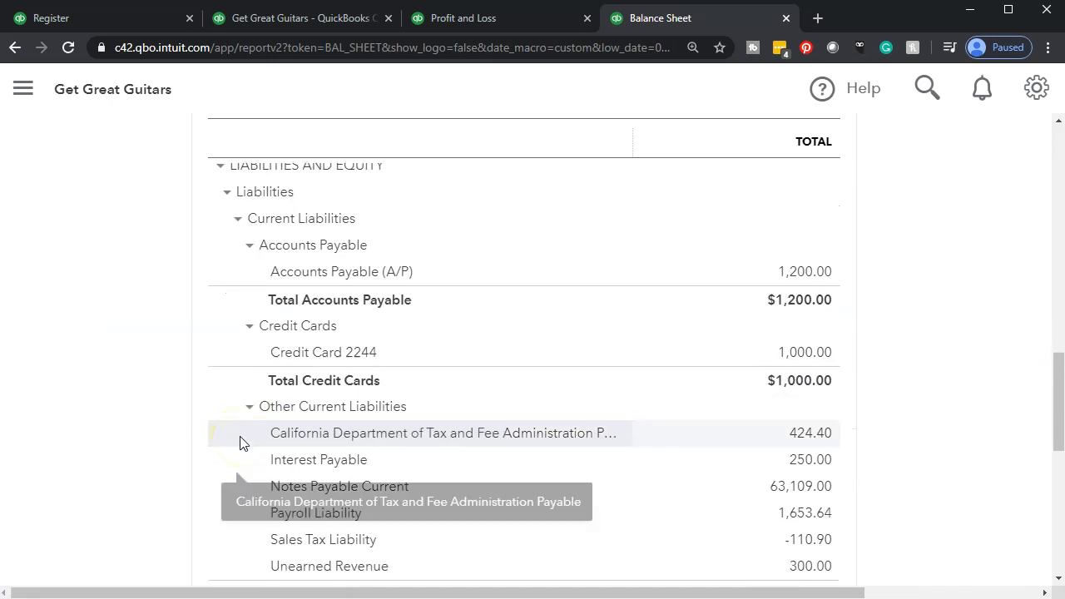
{"action": "left_click", "coordinate": [808, 401]}
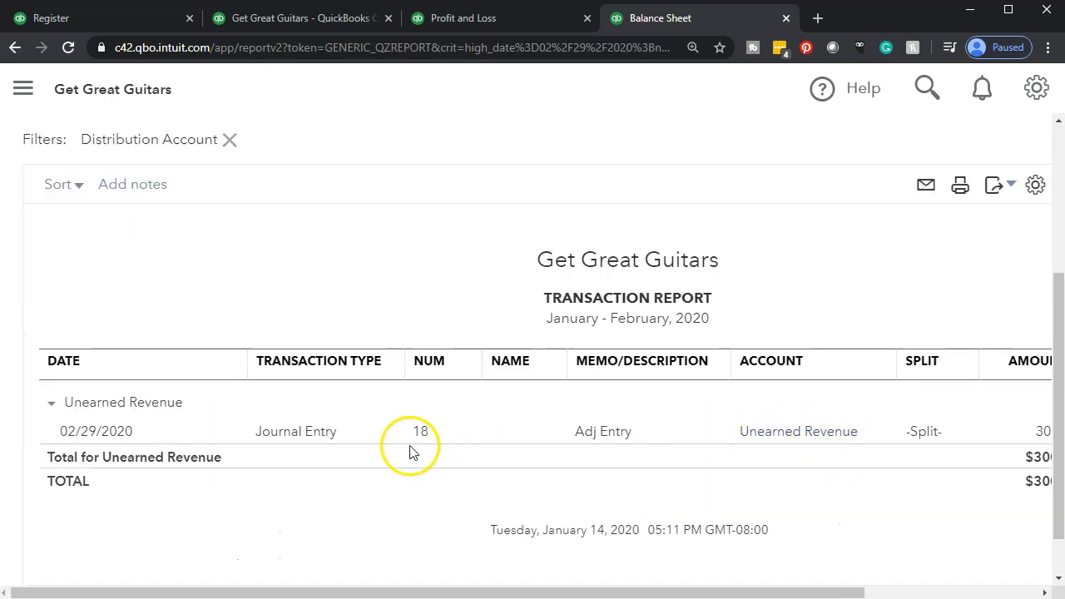
Rerun the Unearned Revenue transaction report with the end date 03/01/2020 and examine the adjusting and reversing entries' amounts and balances.
{"action": "scroll", "coordinate": [400, 448], "scroll_direction": "up", "scroll_amount": 3}
{"action": "left_click", "coordinate": [522, 244]}
{"action": "key", "text": "plus"}
{"action": "left_click", "coordinate": [622, 333]}
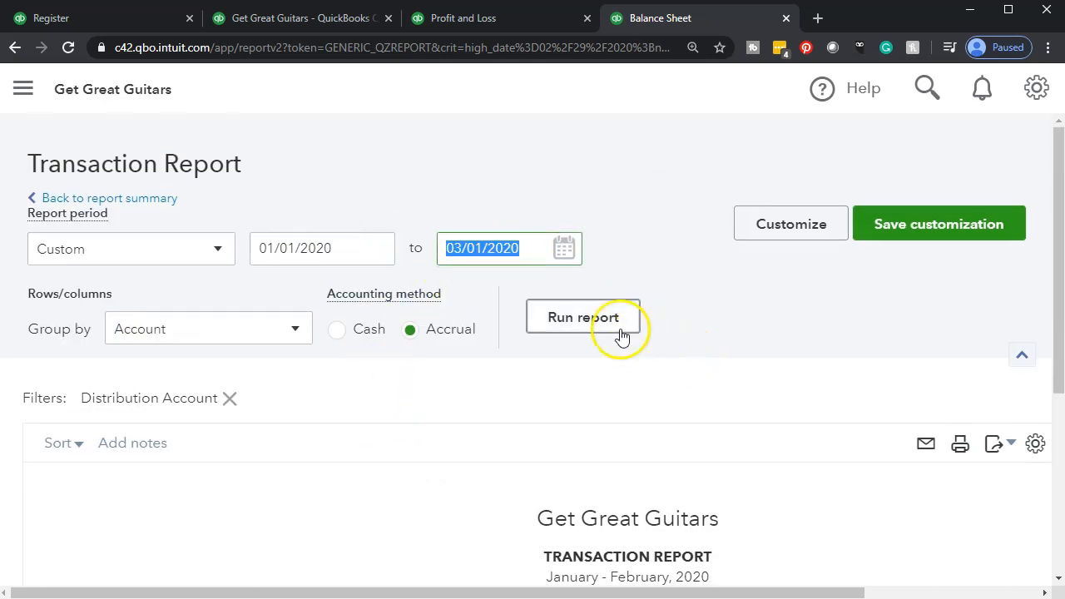
{"action": "scroll", "coordinate": [621, 327], "scroll_direction": "down", "scroll_amount": 3}
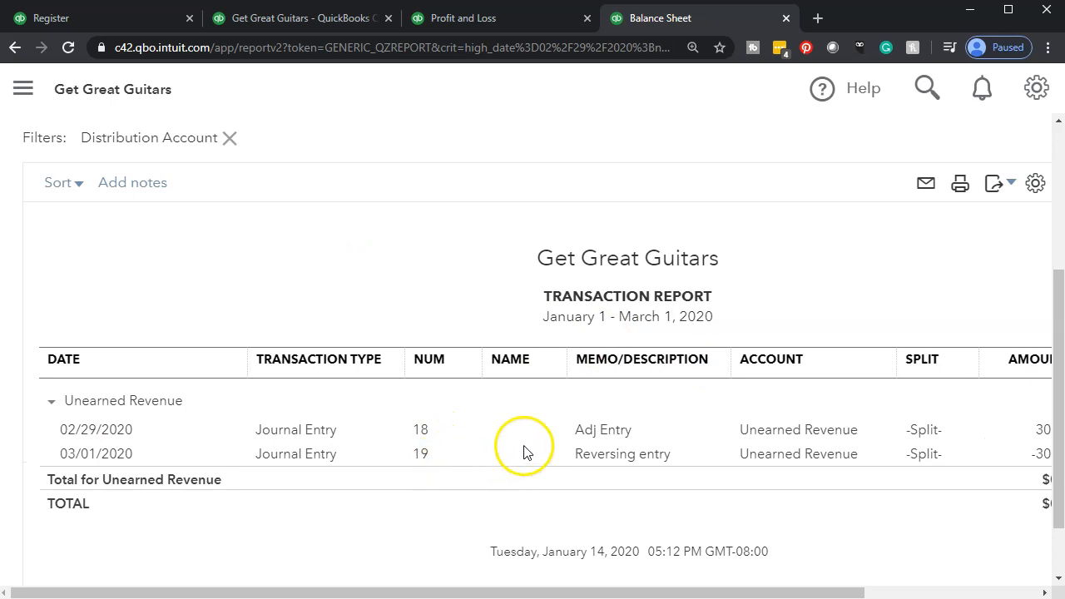
{"action": "left_click_drag", "start_coordinate": [590, 593], "coordinate": [805, 590]}
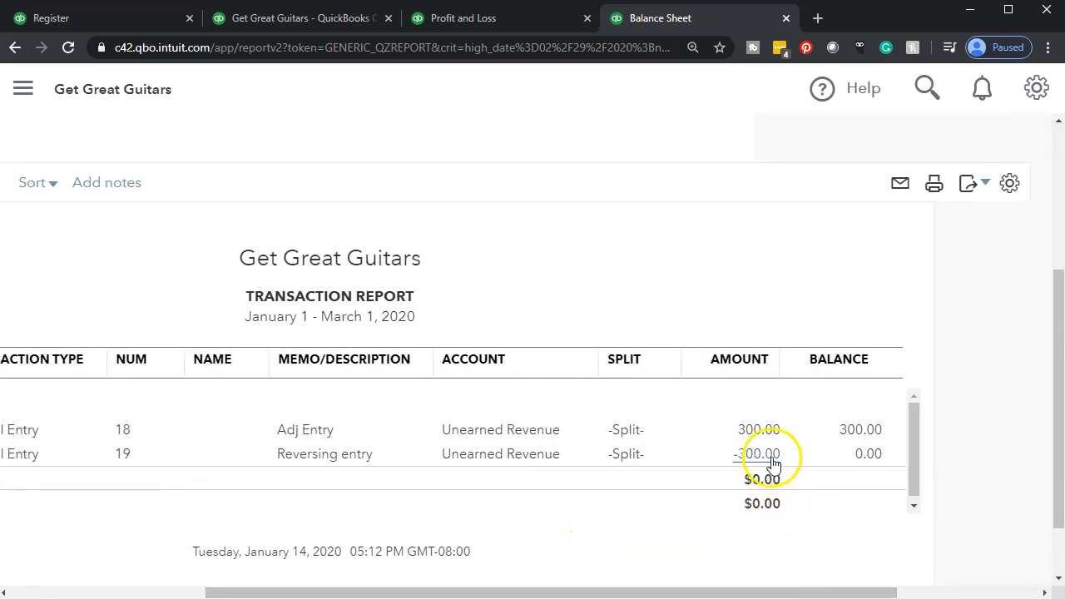
Return to the Balance Sheet summary as of February 29, 2020 and check the Accounts Receivable and Unearned Revenue balances.
{"action": "scroll", "coordinate": [333, 434], "scroll_direction": "up", "scroll_amount": 3}
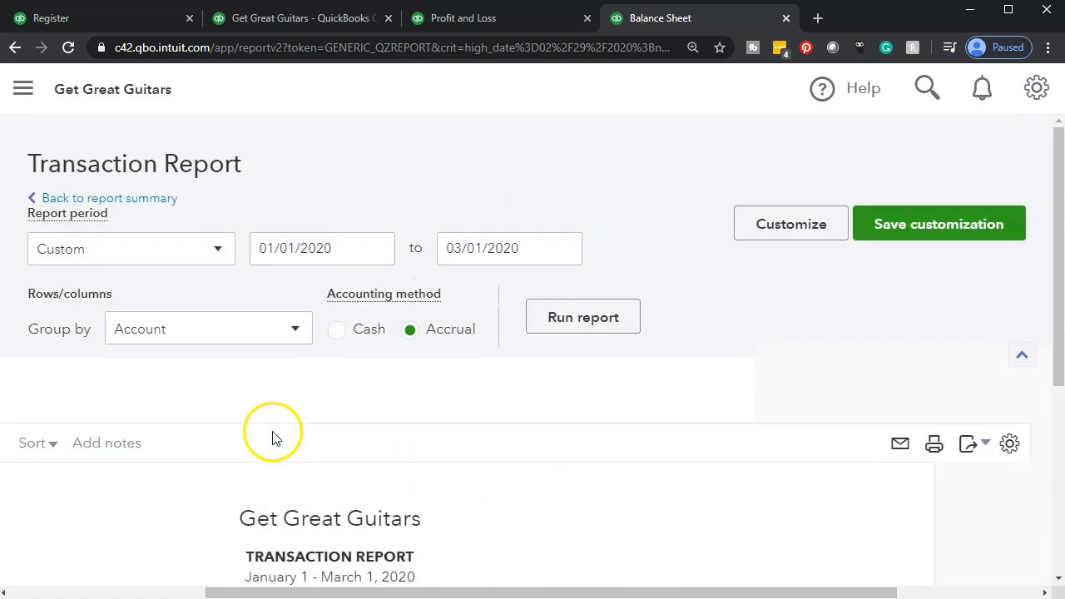
{"action": "left_click", "coordinate": [147, 200]}
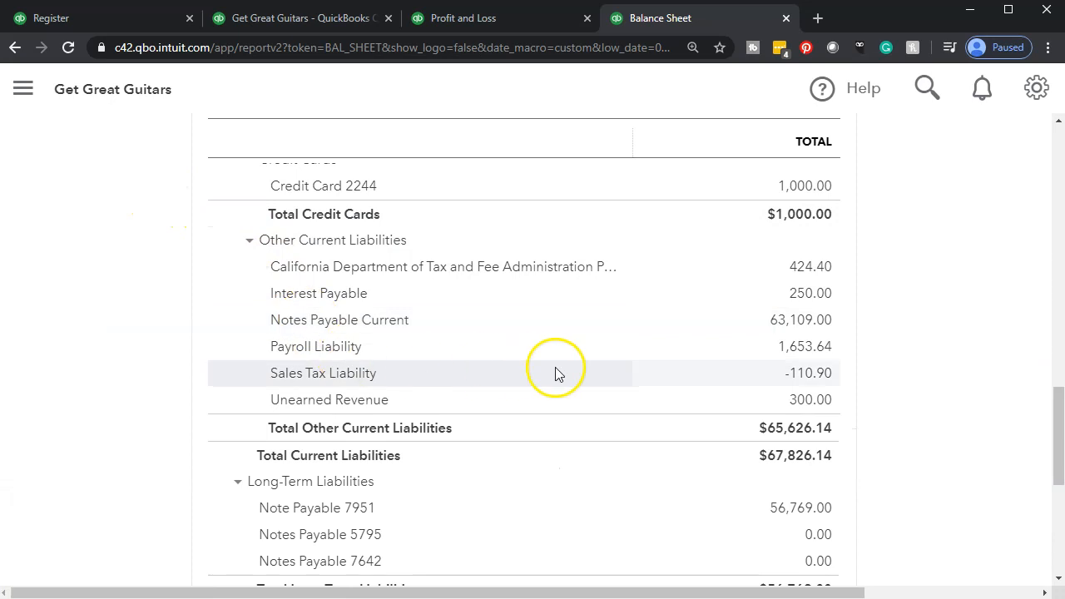
{"action": "scroll", "coordinate": [646, 404], "scroll_direction": "up", "scroll_amount": 5}
{"action": "scroll", "coordinate": [764, 372], "scroll_direction": "up", "scroll_amount": 6}
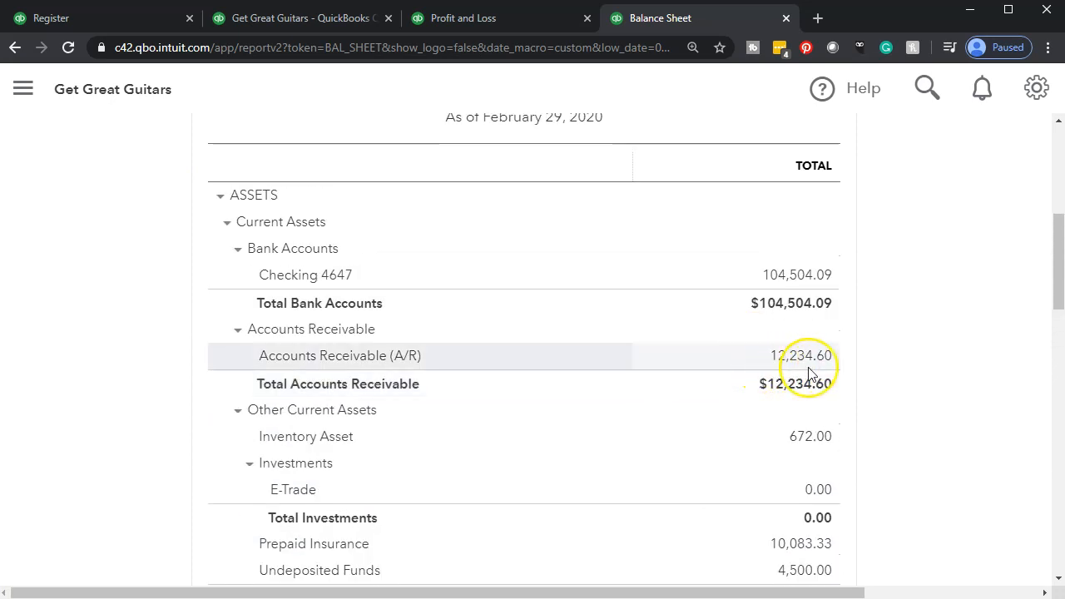
{"action": "scroll", "coordinate": [808, 374], "scroll_direction": "down", "scroll_amount": 11}
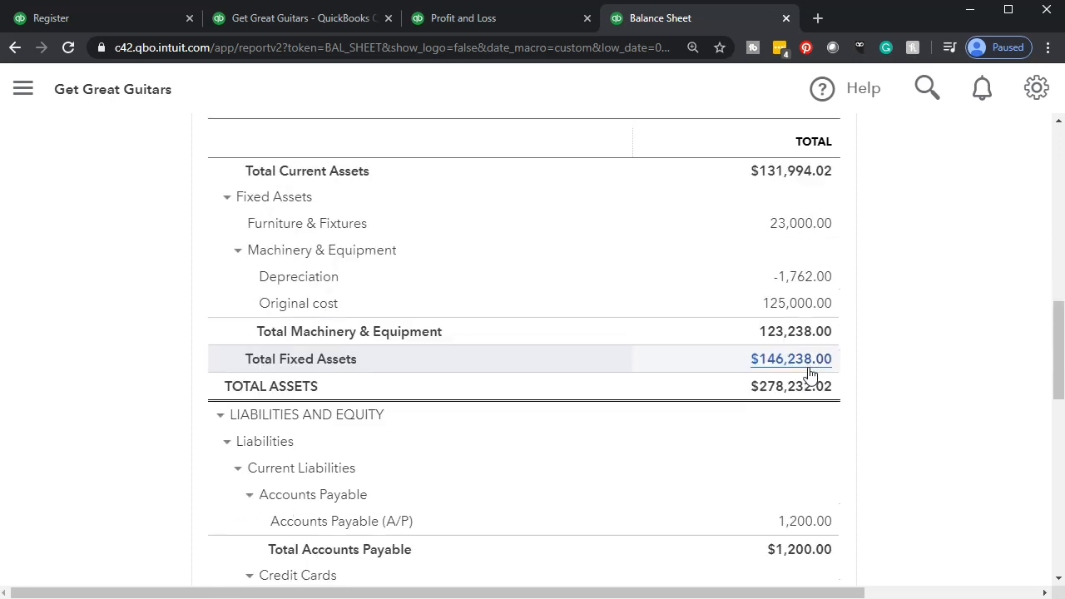
{"action": "scroll", "coordinate": [809, 374], "scroll_direction": "down", "scroll_amount": 2}
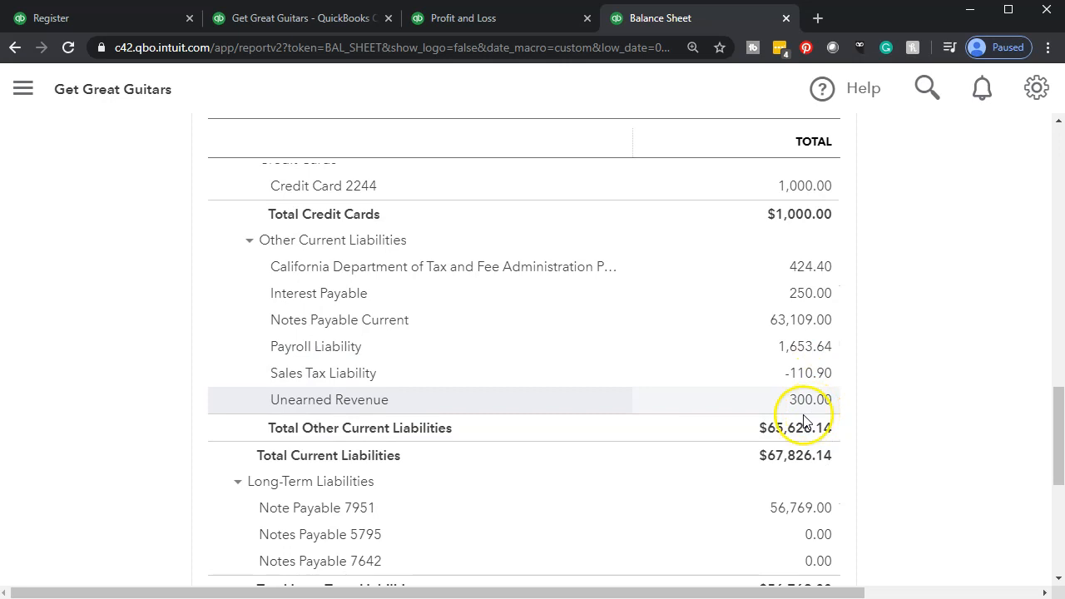
Rerun the Balance Sheet with the end date 03/01/2020 and examine the Accounts Receivable and Unearned Revenue balances.
{"action": "scroll", "coordinate": [811, 416], "scroll_direction": "up", "scroll_amount": 13}
{"action": "left_click", "coordinate": [537, 250]}
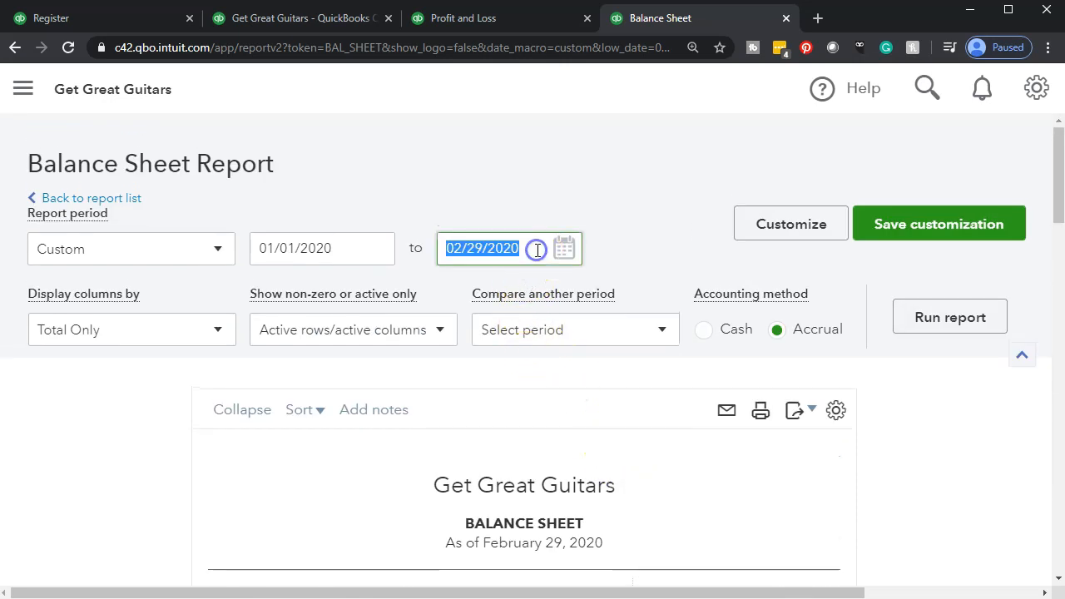
{"action": "left_click", "coordinate": [920, 327]}
{"action": "scroll", "coordinate": [915, 400], "scroll_direction": "down", "scroll_amount": 3}
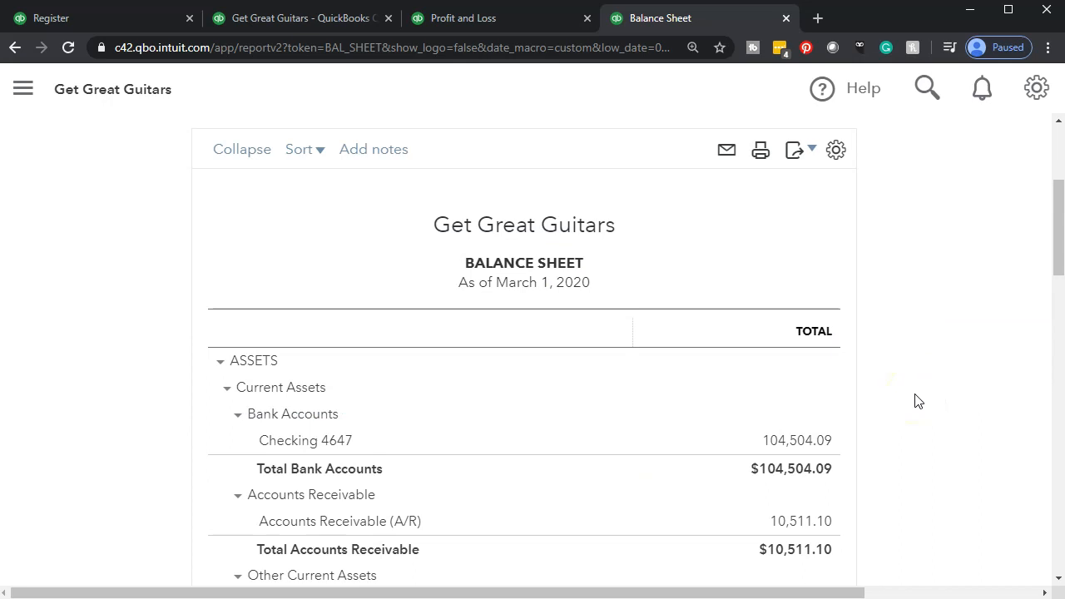
{"action": "scroll", "coordinate": [916, 401], "scroll_direction": "down", "scroll_amount": 1}
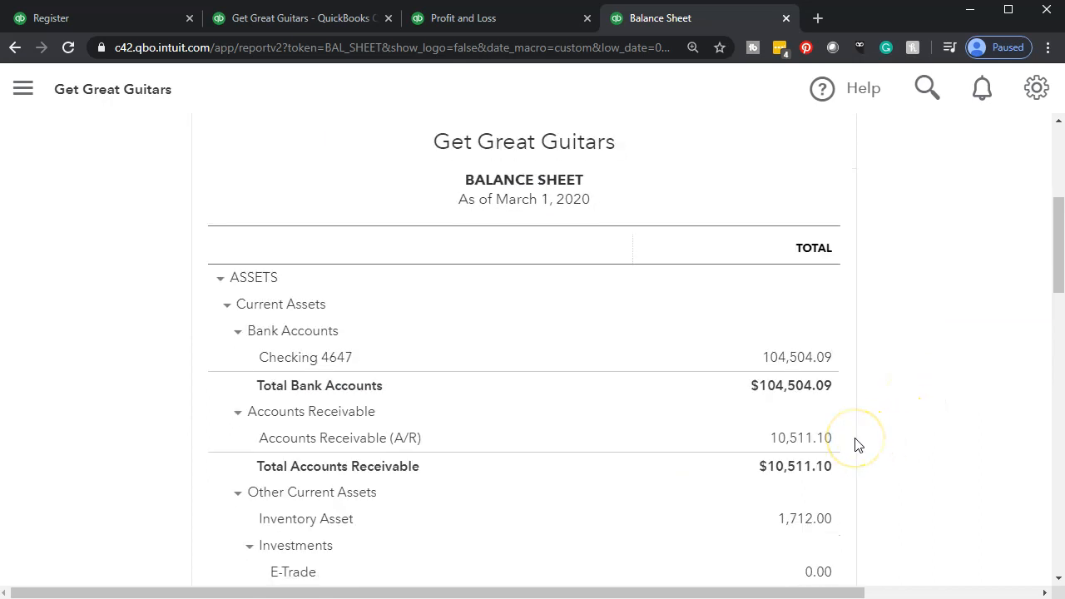
{"action": "scroll", "coordinate": [857, 444], "scroll_direction": "down", "scroll_amount": 2}
{"action": "scroll", "coordinate": [856, 445], "scroll_direction": "down", "scroll_amount": 7}
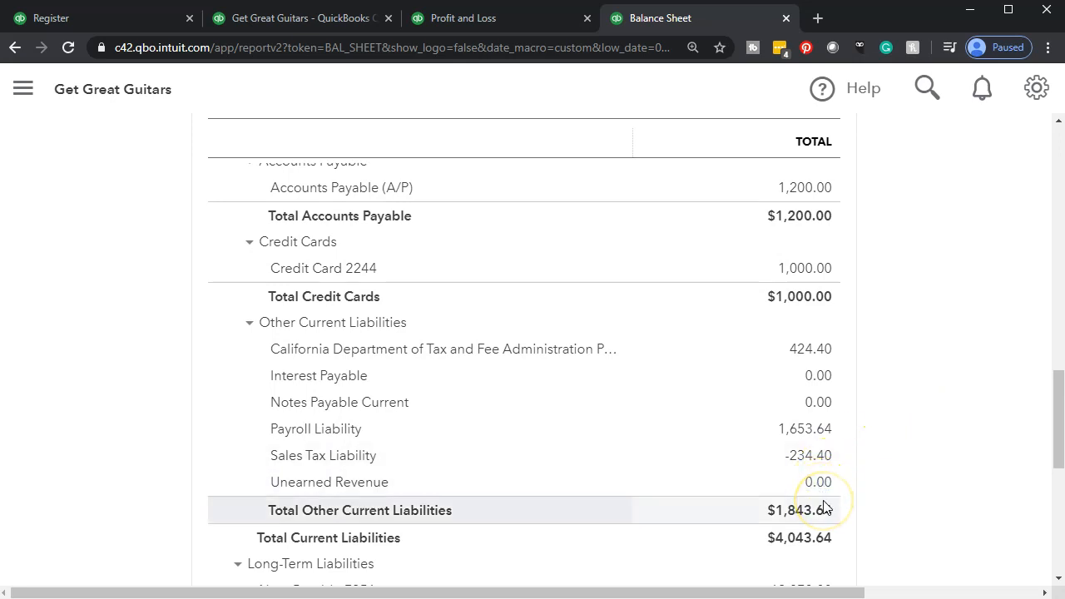
{"action": "scroll", "coordinate": [824, 505], "scroll_direction": "up", "scroll_amount": 9}
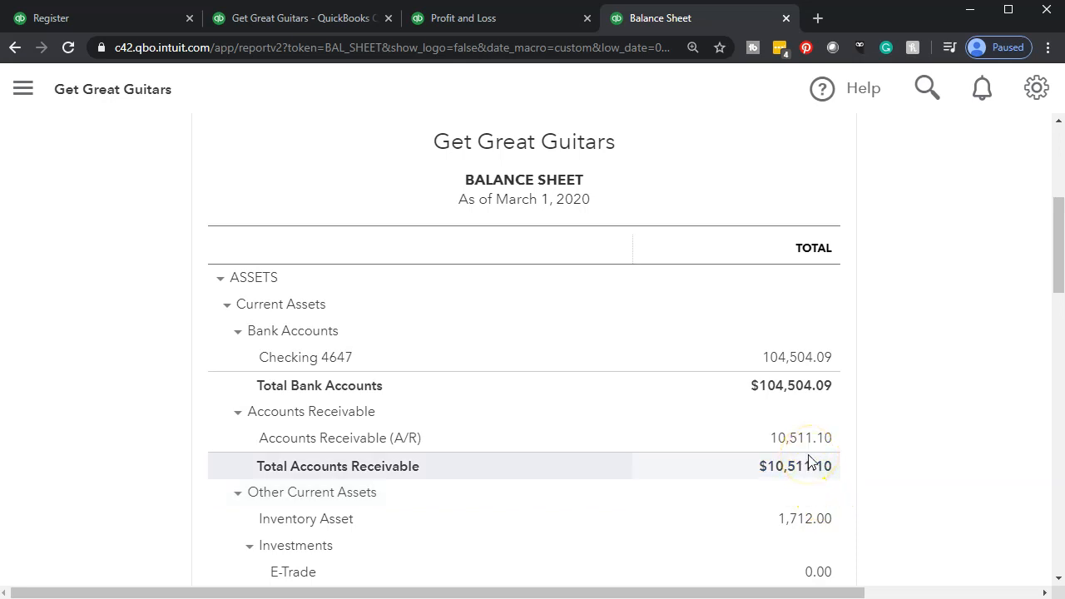
Reload the Customer Balance Detail report for all dates and examine the String Music entries and the report total.
{"action": "left_click", "coordinate": [297, 18]}
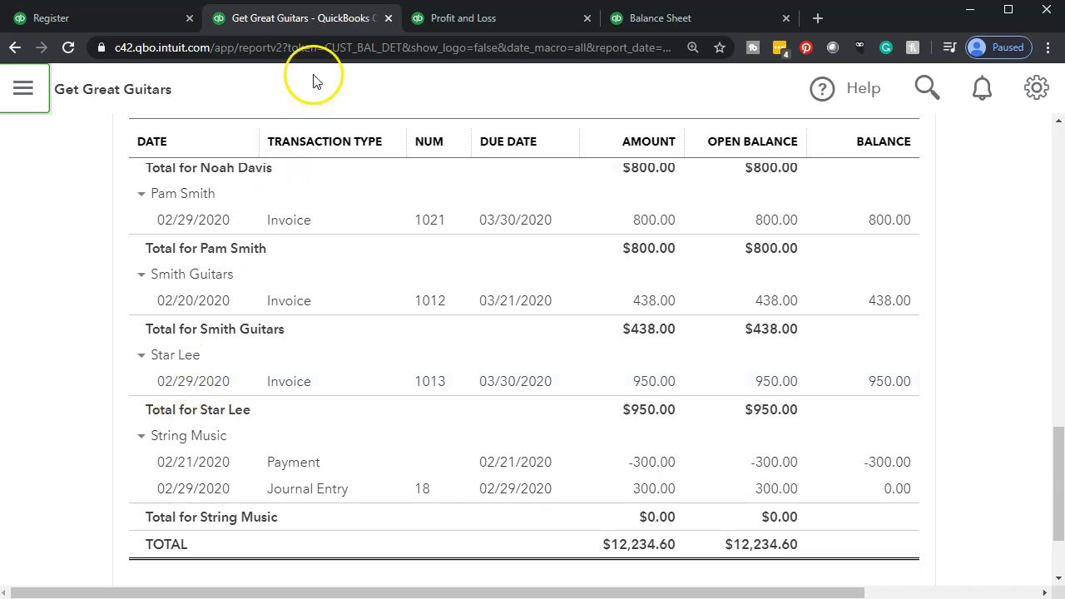
{"action": "left_click", "coordinate": [323, 49]}
{"action": "key", "text": "Return"}
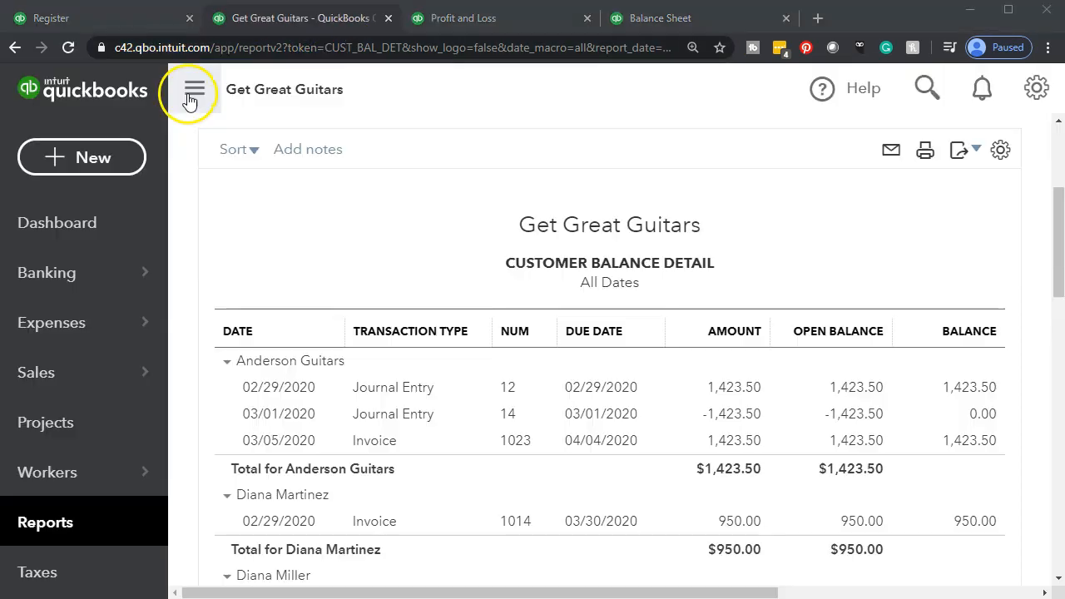
{"action": "left_click", "coordinate": [189, 96]}
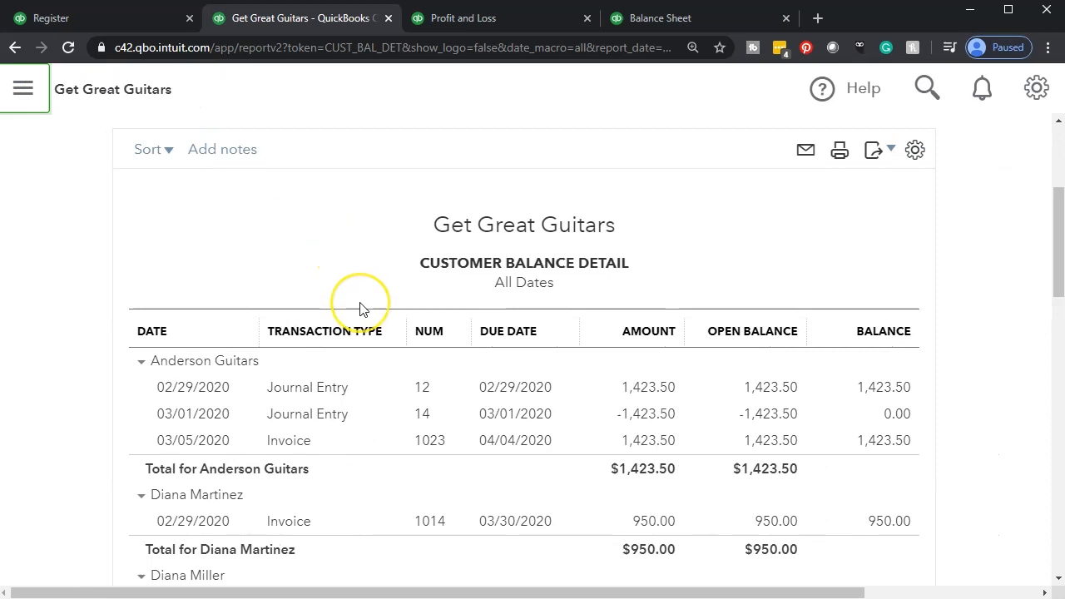
{"action": "scroll", "coordinate": [359, 307], "scroll_direction": "down", "scroll_amount": 15}
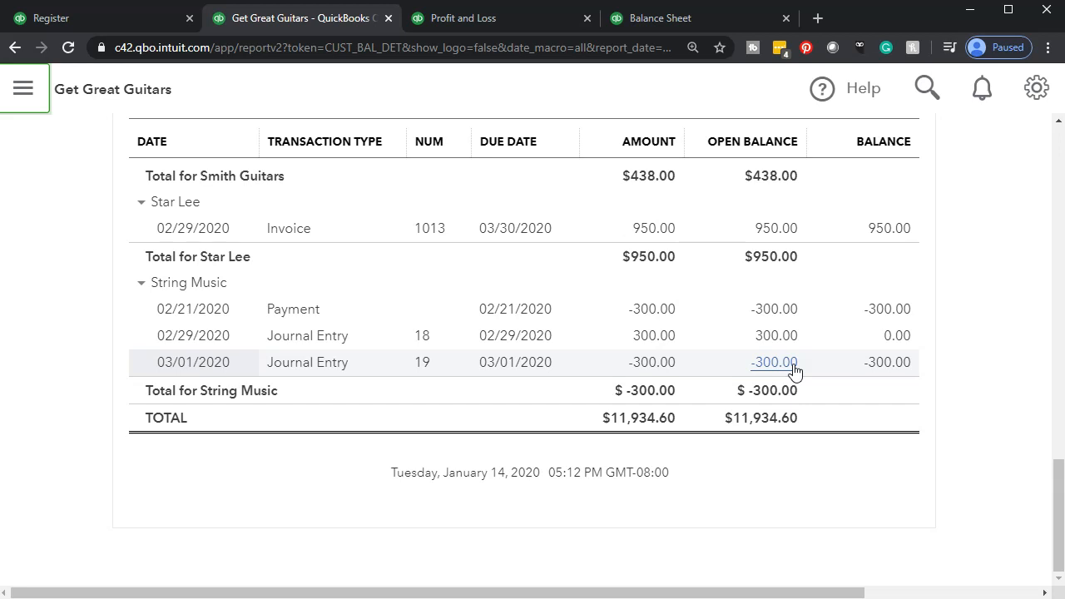
{"action": "left_click", "coordinate": [774, 475]}
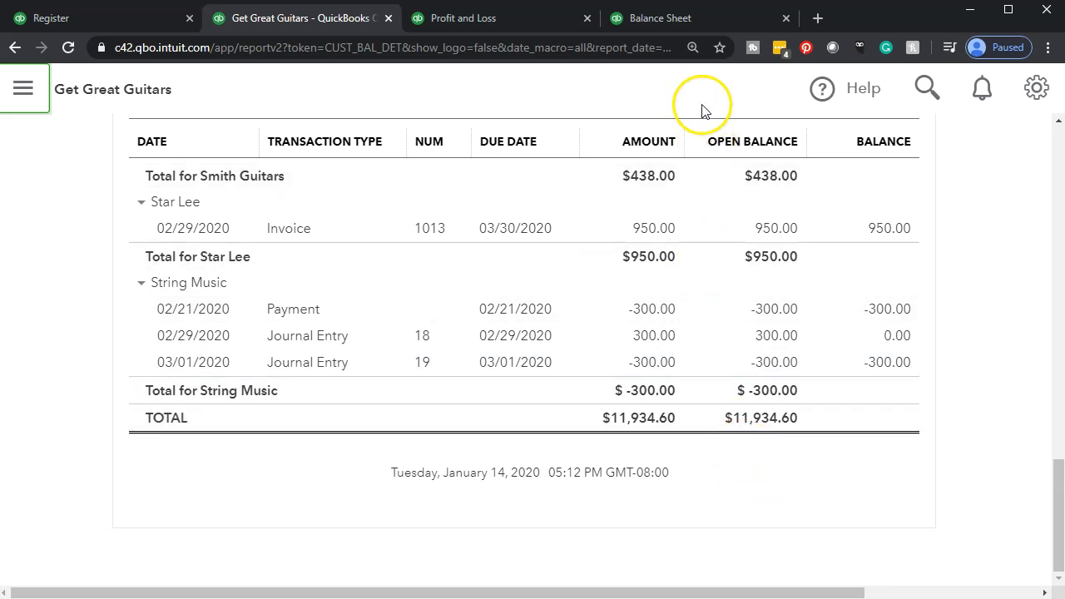
Go back to the Balance Sheet and check its Accounts Receivable balance and the report's end date.
{"action": "left_click", "coordinate": [678, 24]}
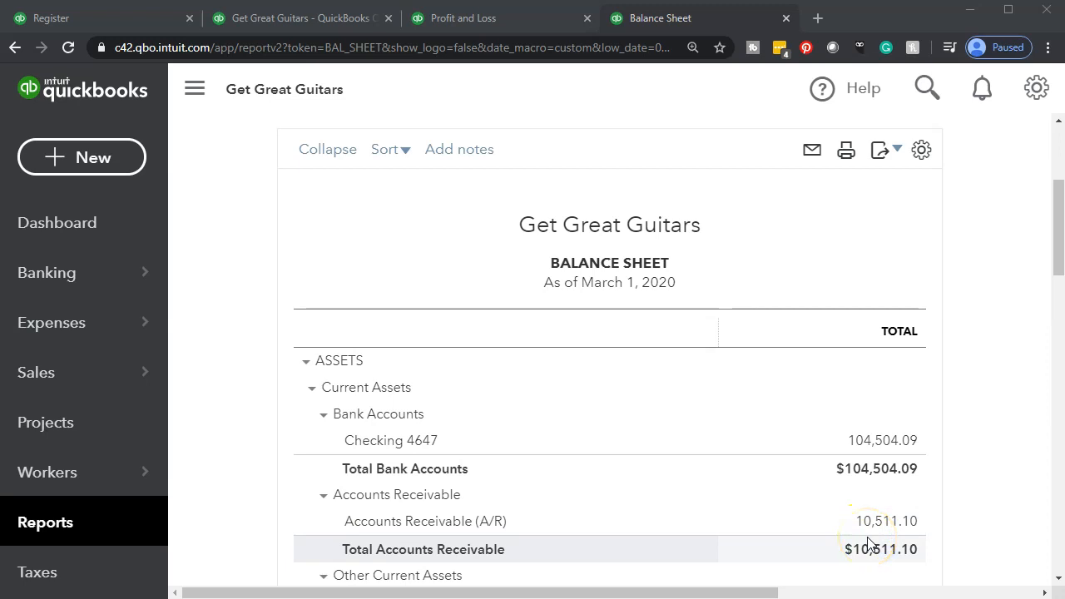
{"action": "scroll", "coordinate": [623, 510], "scroll_direction": "up", "scroll_amount": 3}
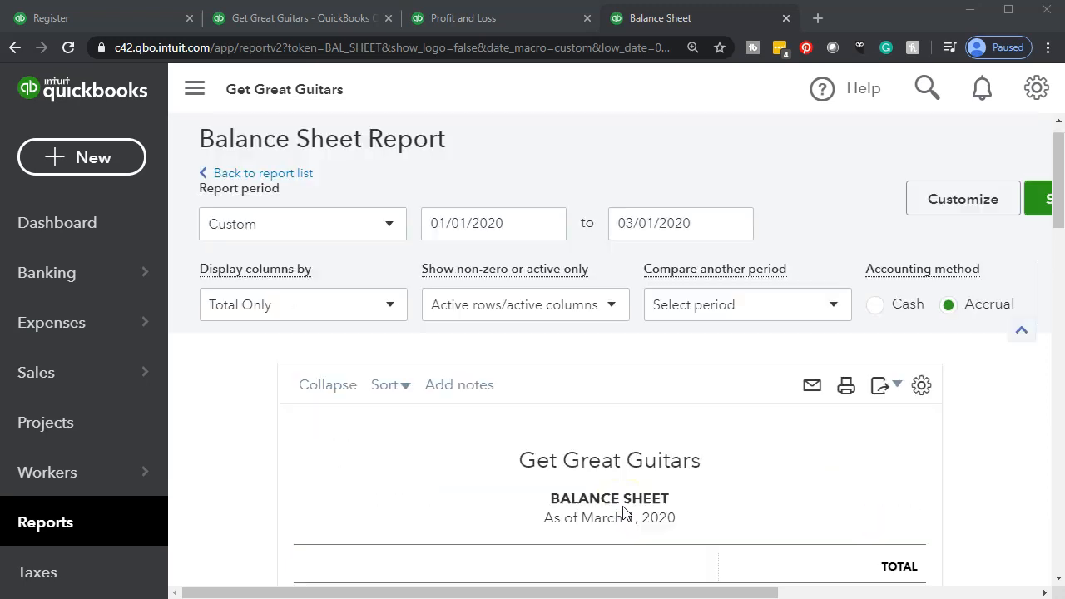
{"action": "left_click_drag", "start_coordinate": [626, 265], "coordinate": [404, 211]}
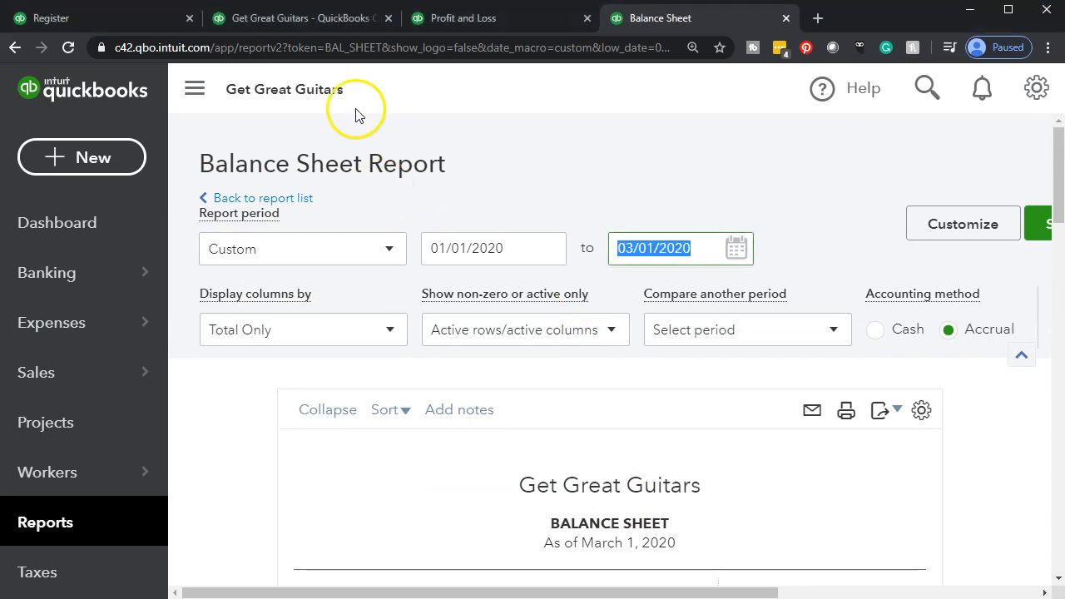
Rerun the Customer Balance Detail report for a custom period as of 03/01/2020 and examine the String Music entries and the total.
{"action": "left_click", "coordinate": [302, 15]}
{"action": "scroll", "coordinate": [378, 335], "scroll_direction": "up", "scroll_amount": 15}
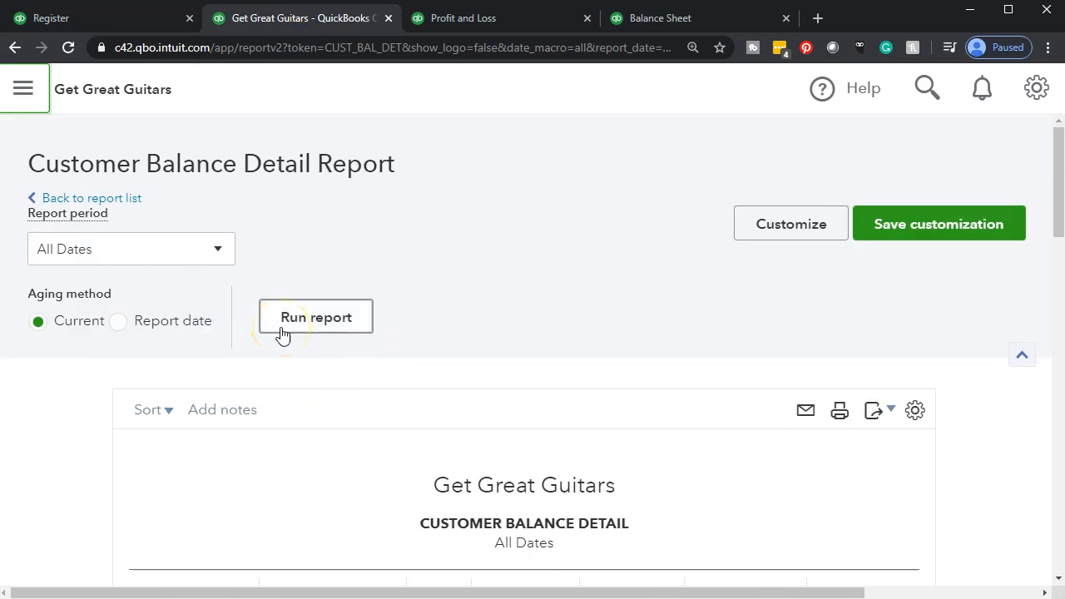
{"action": "left_click", "coordinate": [209, 251]}
{"action": "left_click", "coordinate": [118, 319]}
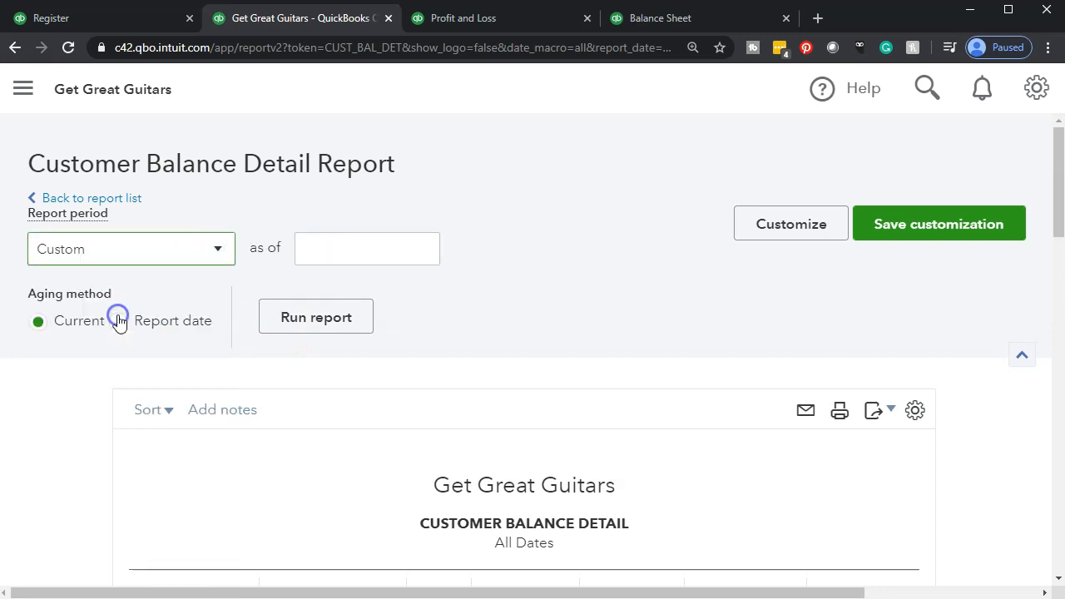
{"action": "left_click", "coordinate": [374, 255]}
{"action": "type", "text": "03/01/2020"}
{"action": "key", "text": "Tab"}
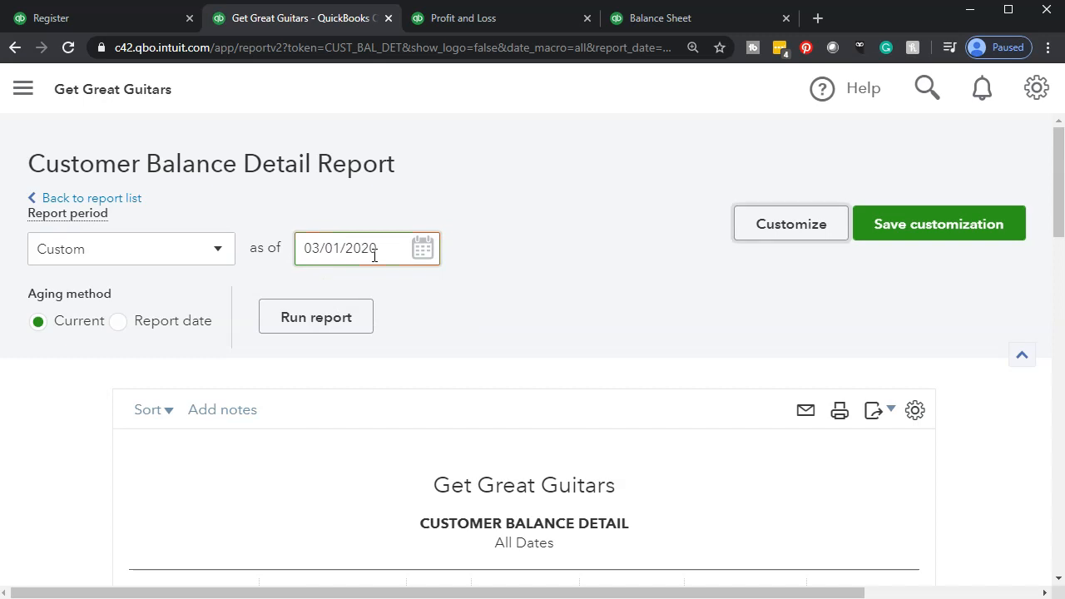
{"action": "left_click", "coordinate": [345, 325]}
{"action": "scroll", "coordinate": [338, 389], "scroll_direction": "down", "scroll_amount": 3}
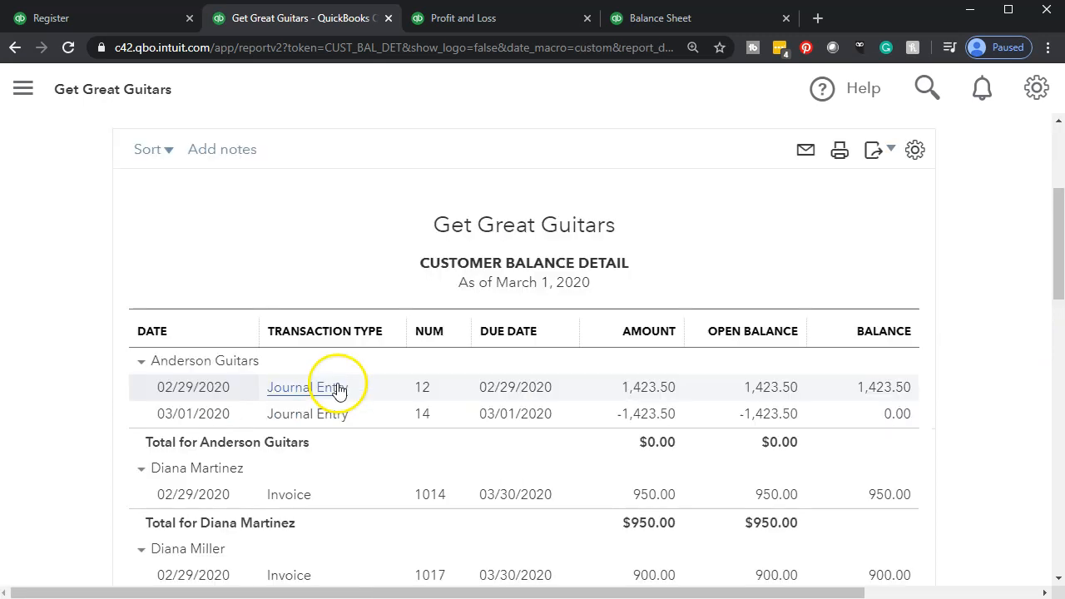
{"action": "scroll", "coordinate": [337, 389], "scroll_direction": "down", "scroll_amount": 15}
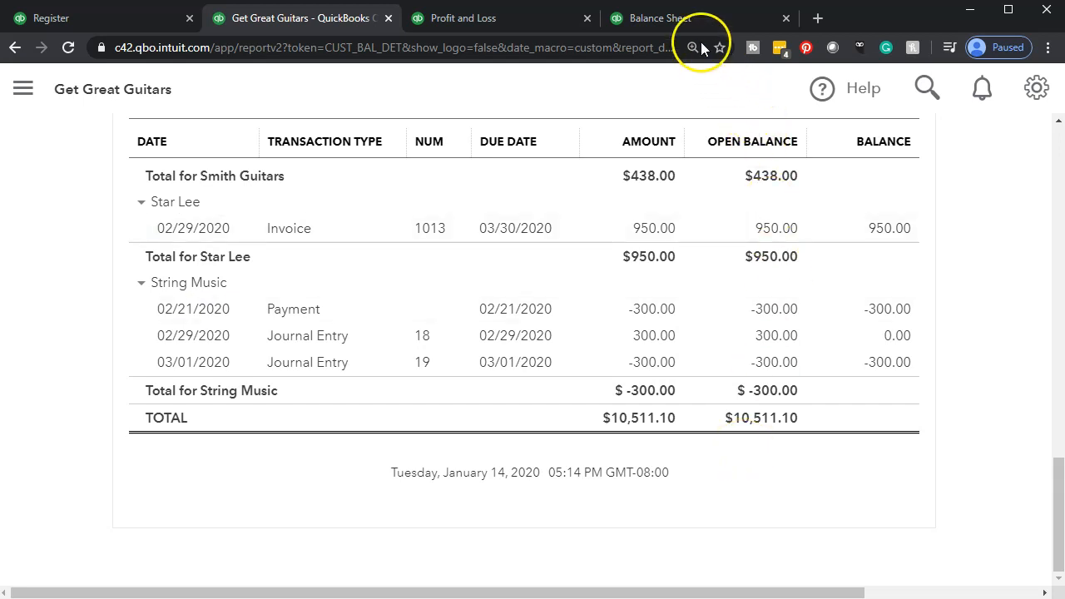
Compare the Accounts Receivable balance on the Balance Sheet with the total of the Customer Balance Detail report.
{"action": "left_click", "coordinate": [682, 19]}
{"action": "scroll", "coordinate": [683, 366], "scroll_direction": "down", "scroll_amount": 4}
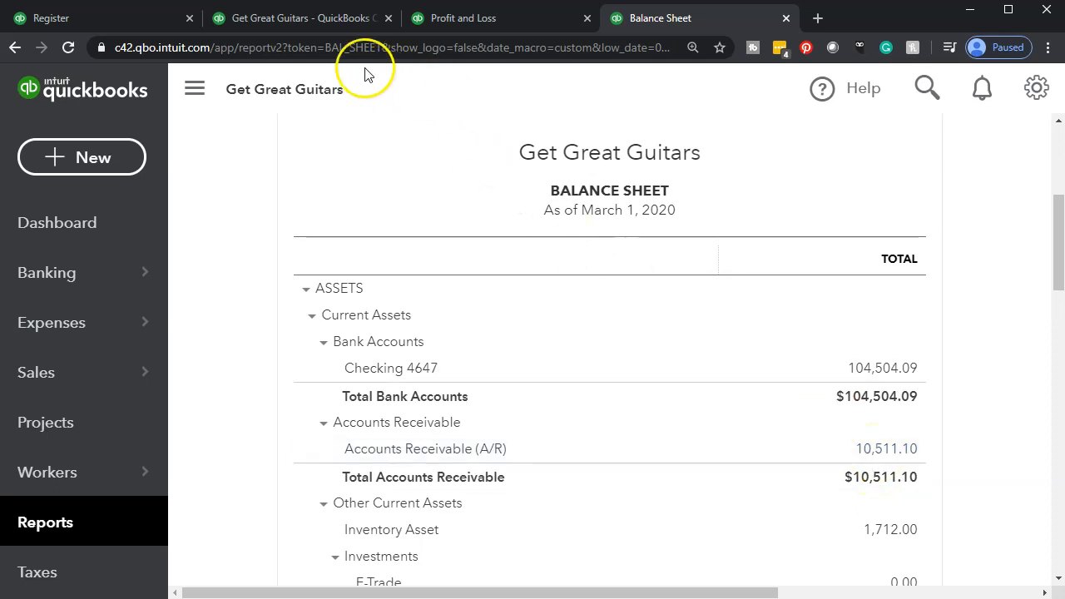
{"action": "left_click", "coordinate": [326, 20]}
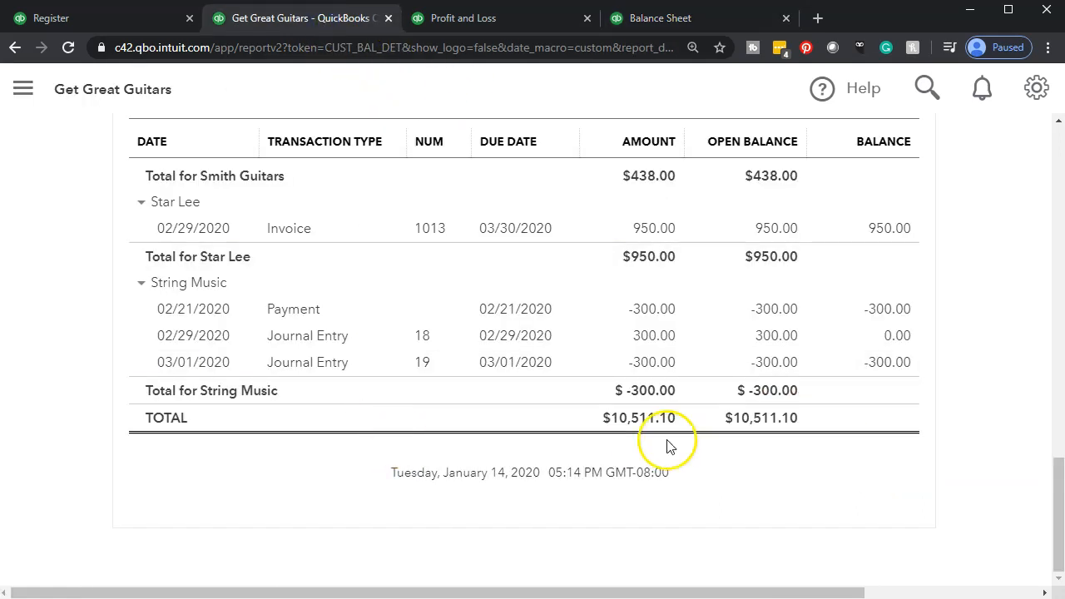